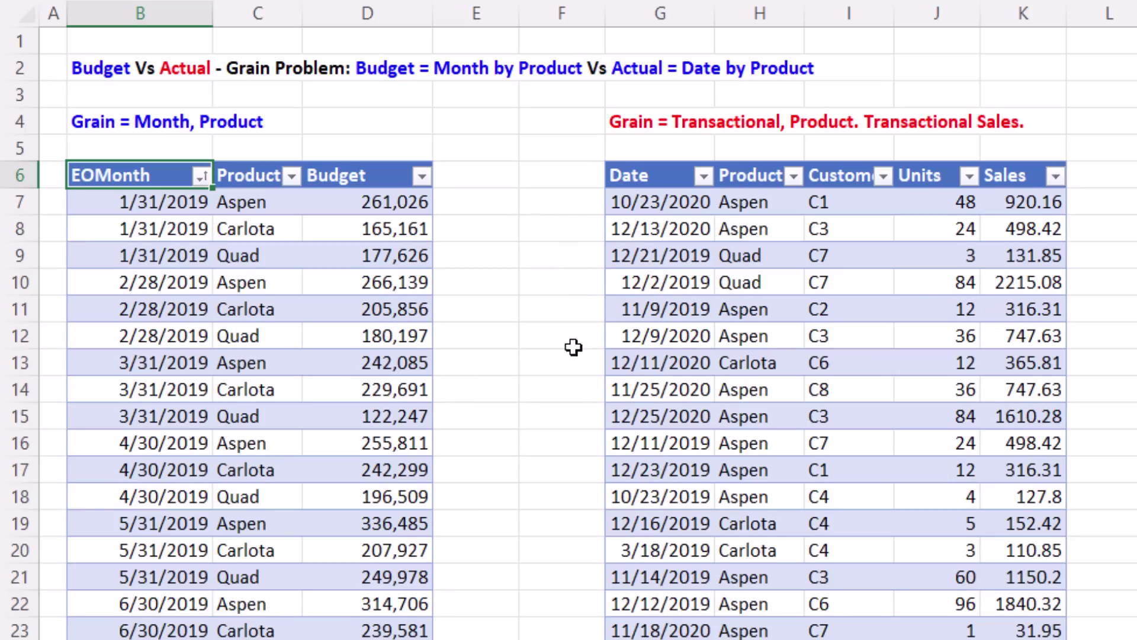
# Inspect the first budget rows' dates, Aspen and Carlota products, and the 261026.28 budget value
pyautogui.click(362, 205)
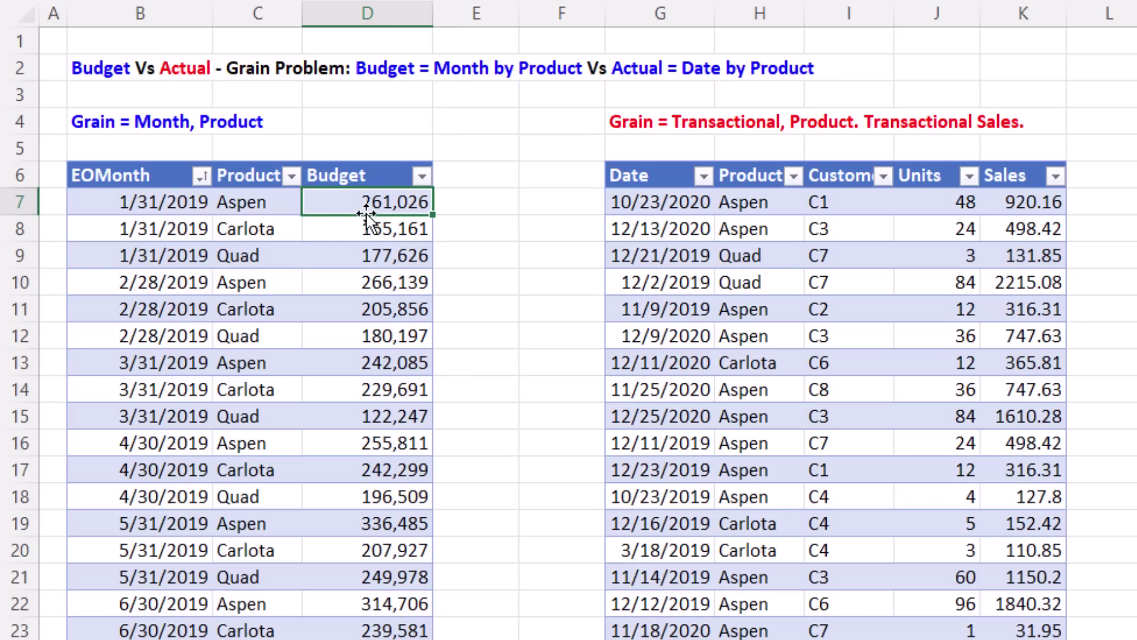
pyautogui.click(253, 203)
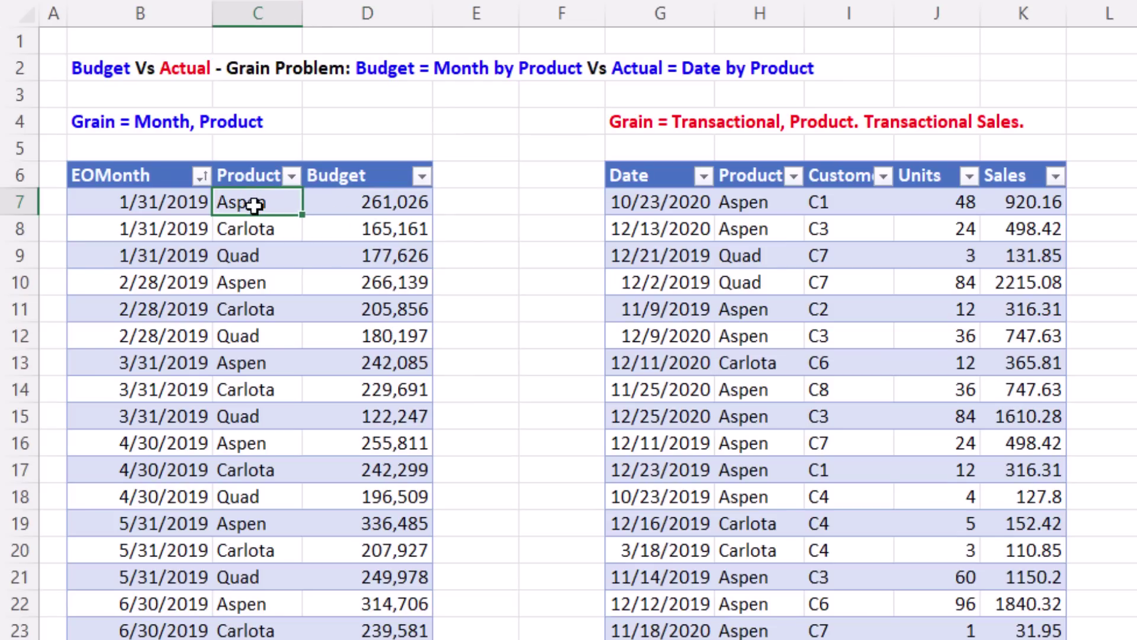
pyautogui.click(174, 203)
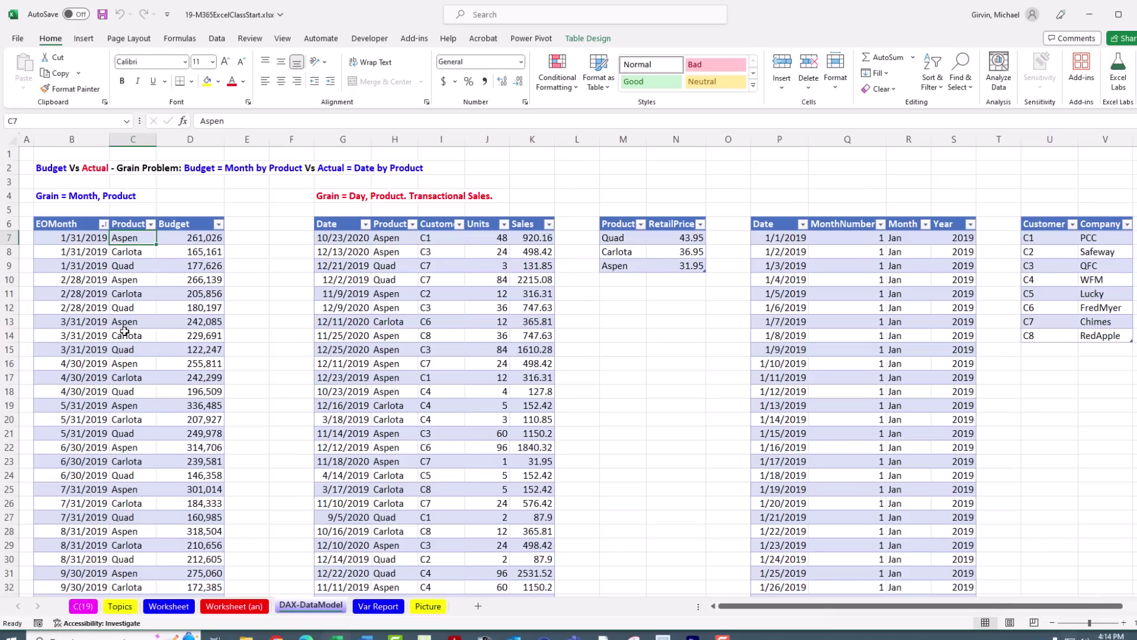
pyautogui.click(199, 240)
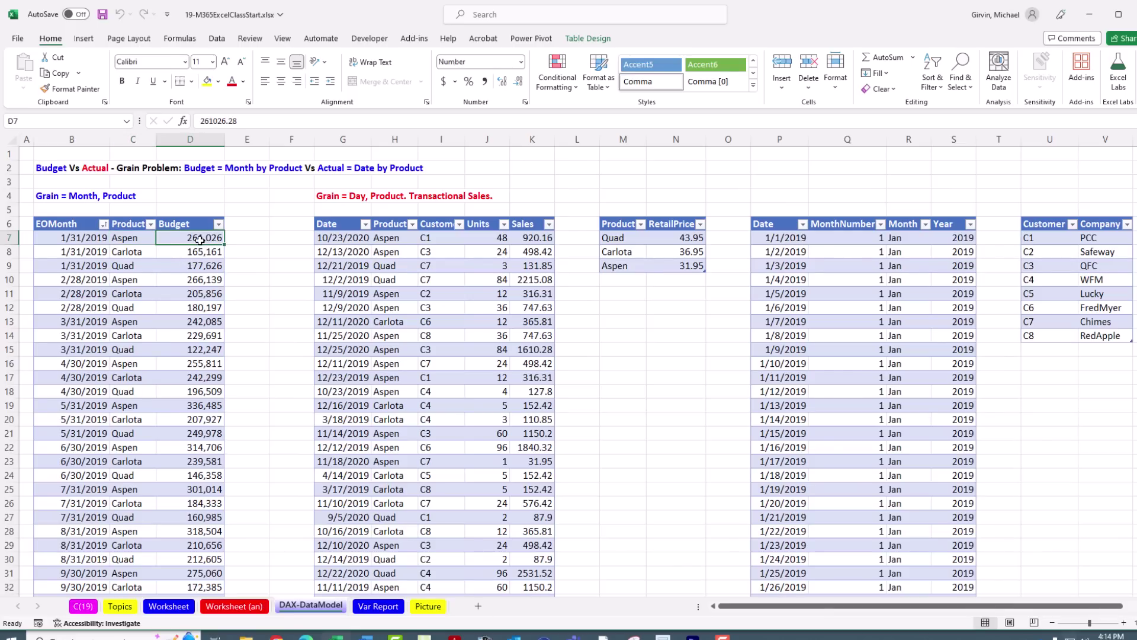
pyautogui.click(126, 249)
pyautogui.click(80, 242)
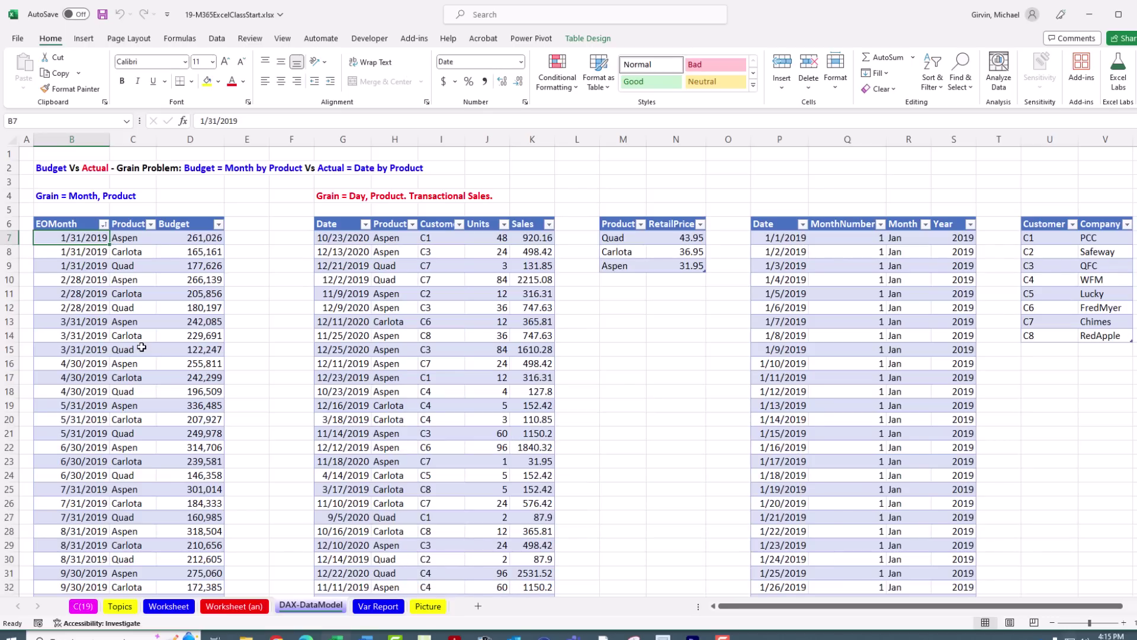
# Go to the Worksheet sheet, glance at the finished Var Report pivot, and return
pyautogui.click(172, 610)
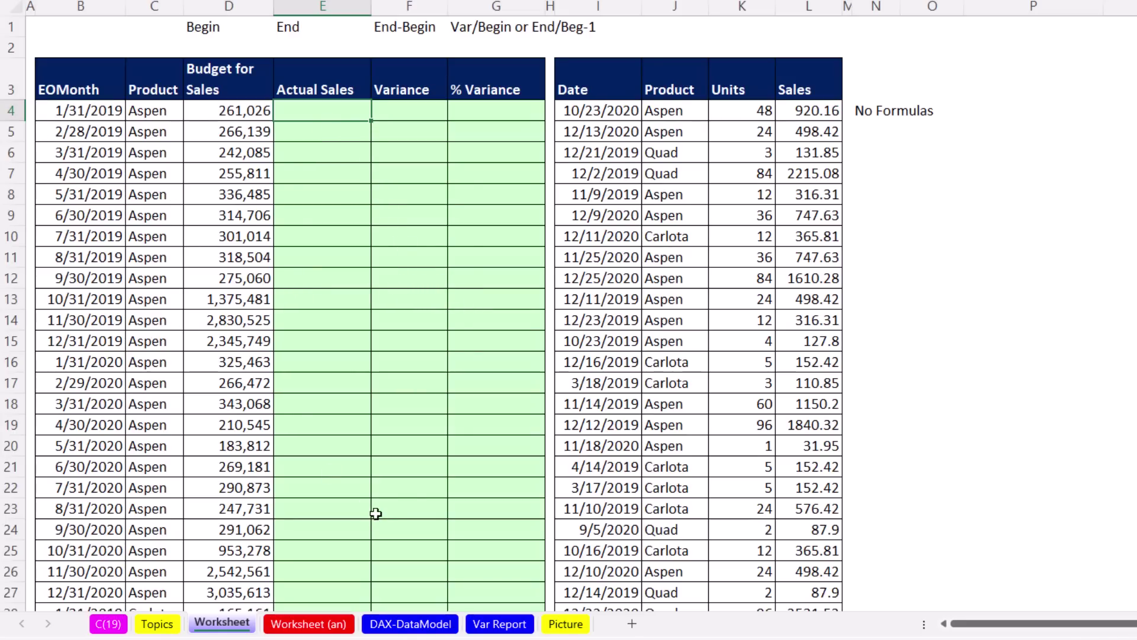
pyautogui.hotkey('ctrl', 'pagedown')
pyautogui.hotkey('ctrl', 'pagedown')
pyautogui.hotkey('ctrl', 'pagedown')
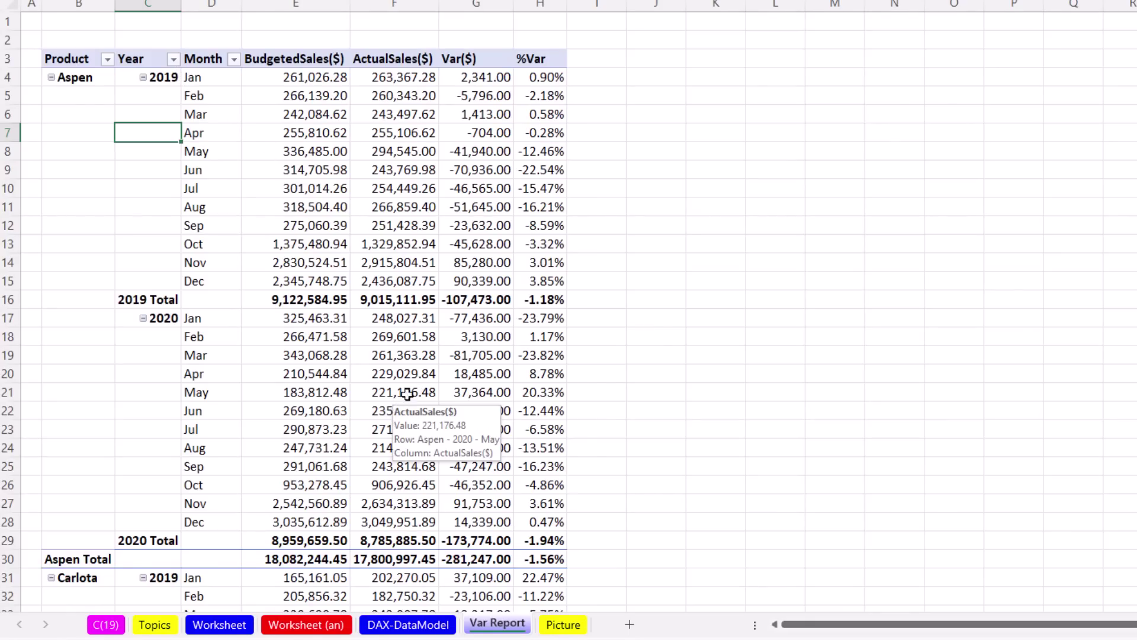
pyautogui.hotkey('ctrl', 'pageup')
pyautogui.hotkey('ctrl', 'pageup')
pyautogui.hotkey('ctrl', 'pageup')
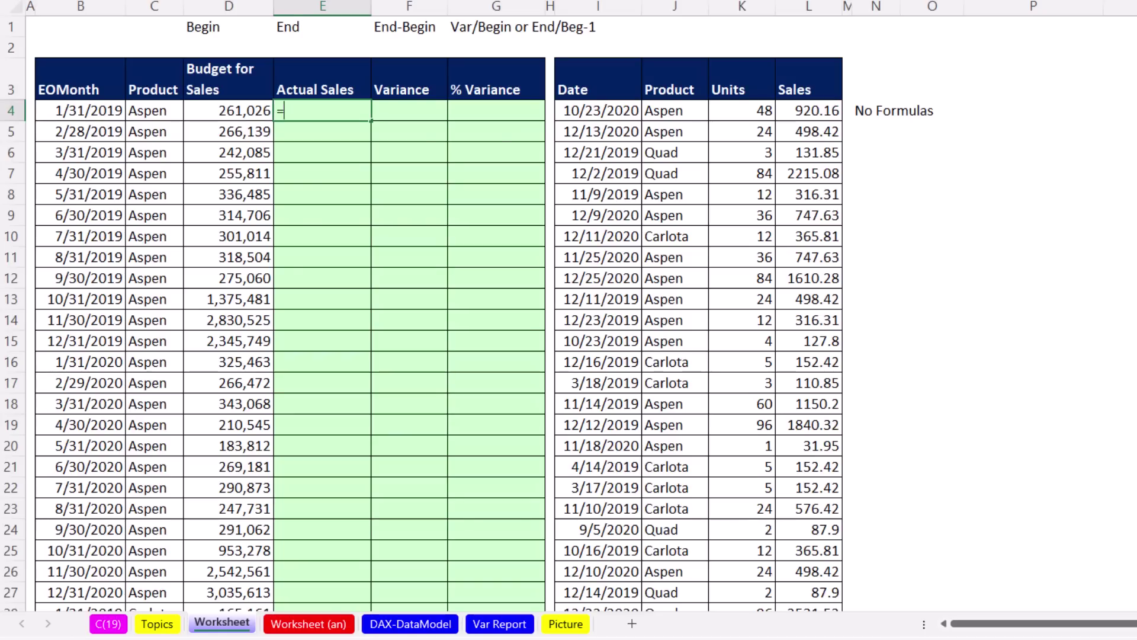
# Start a SUMIFS in E4 over Sales L4:L57376 with criteria range J4:J57376
pyautogui.write('sumifs')
pyautogui.press('Tab')
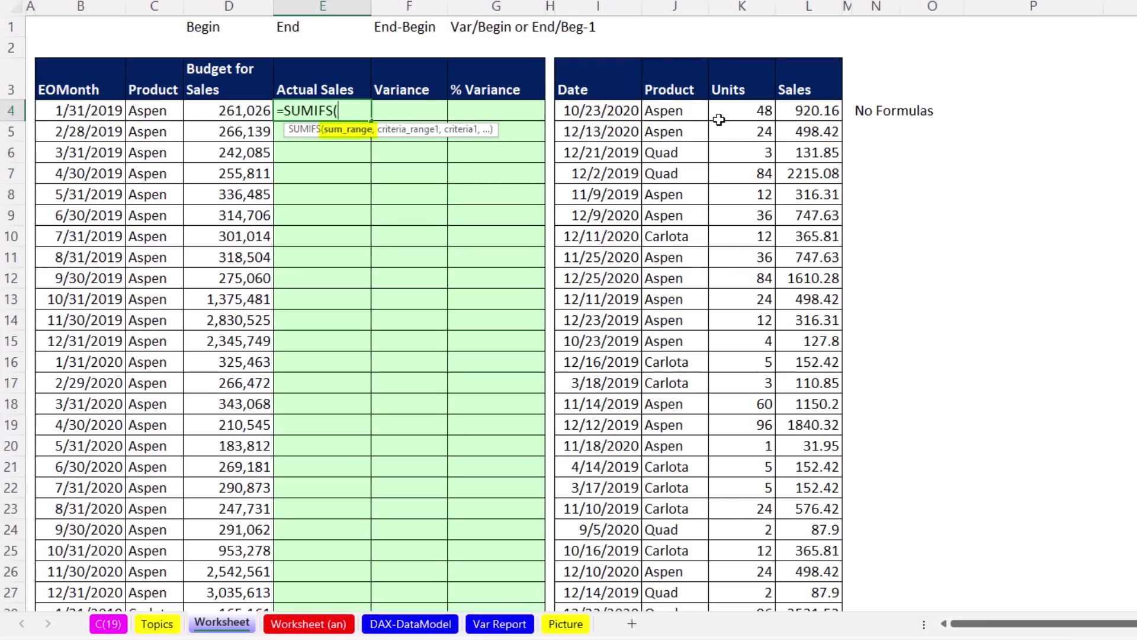
pyautogui.click(793, 116)
pyautogui.hotkey('ctrl', 'shift', 'Down')
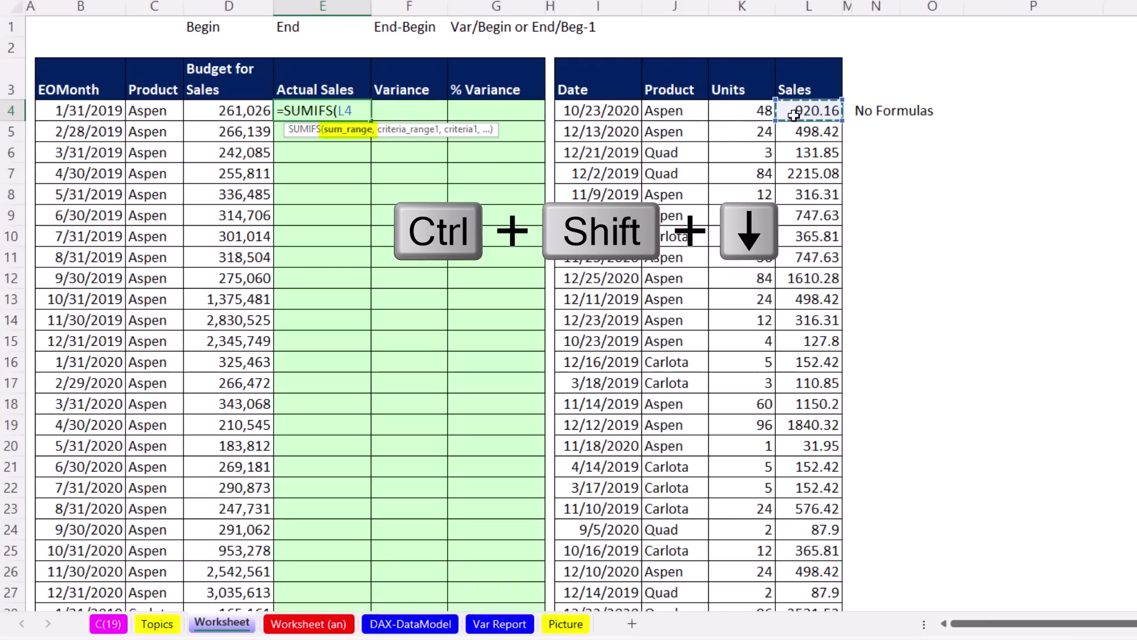
pyautogui.hotkey('ctrl', 'BackSpace')
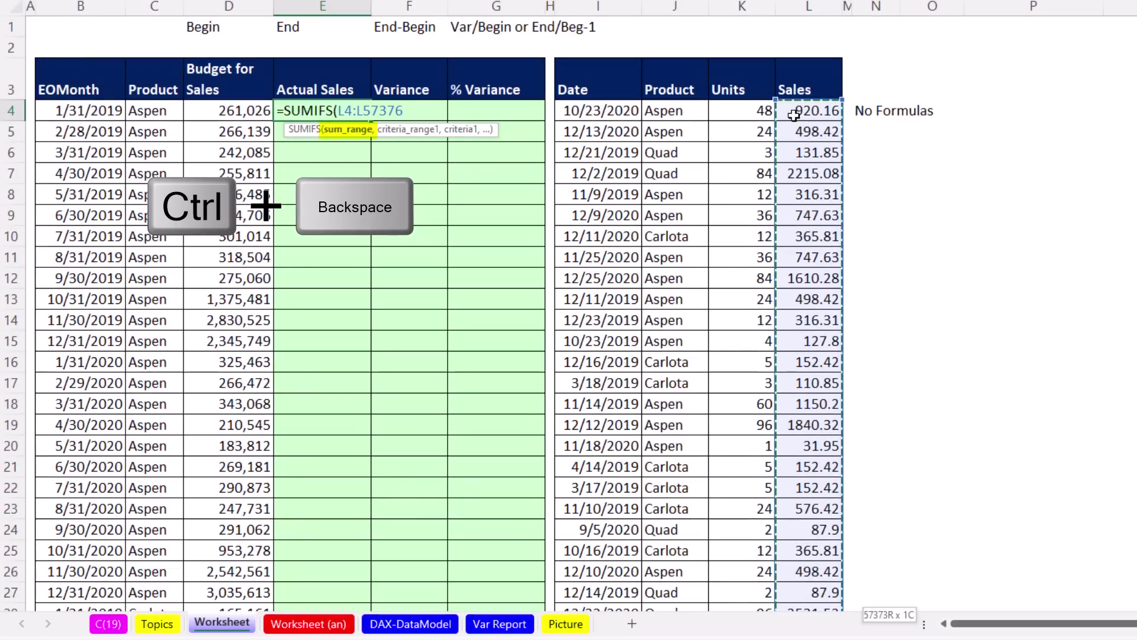
pyautogui.write(',')
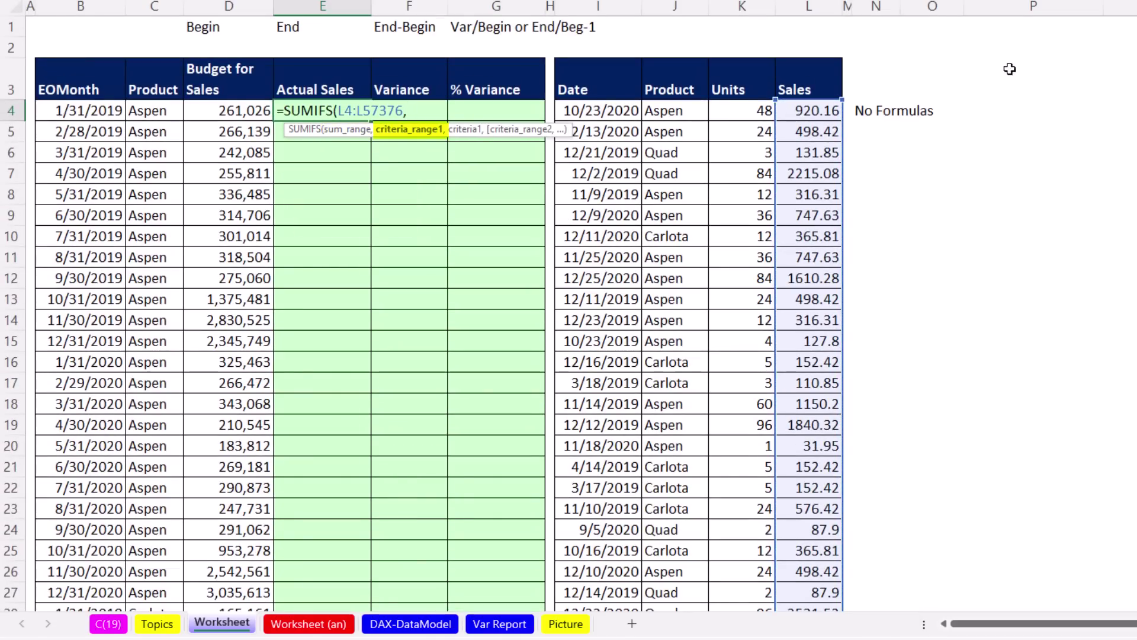
pyautogui.click(705, 114)
pyautogui.hotkey('ctrl', 'shift', 'Down')
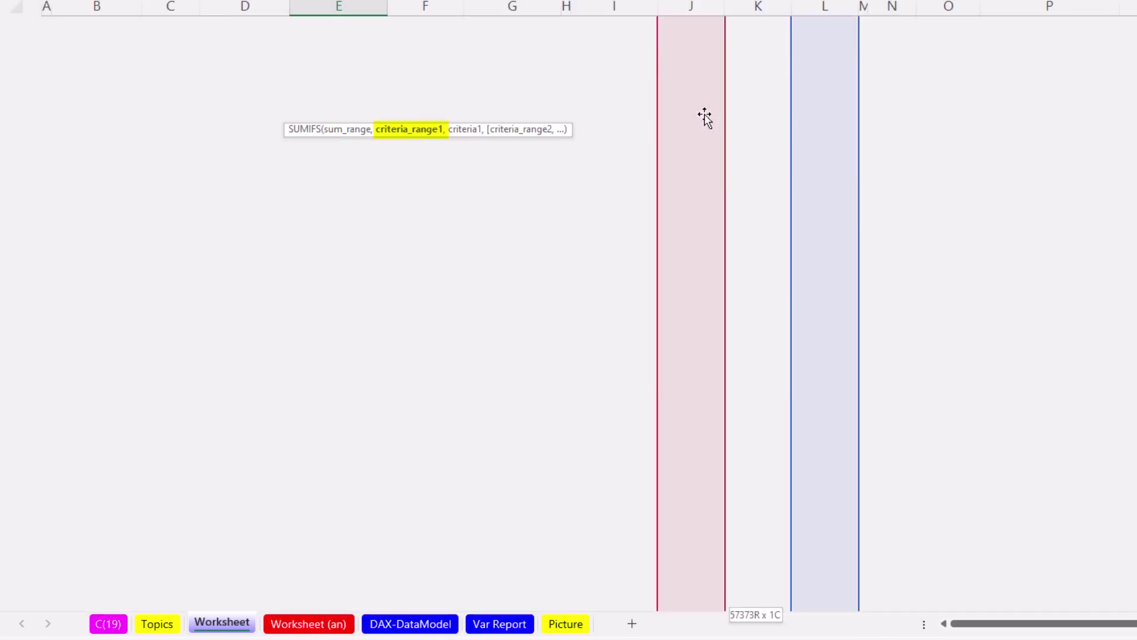
pyautogui.hotkey('ctrl', 'BackSpace')
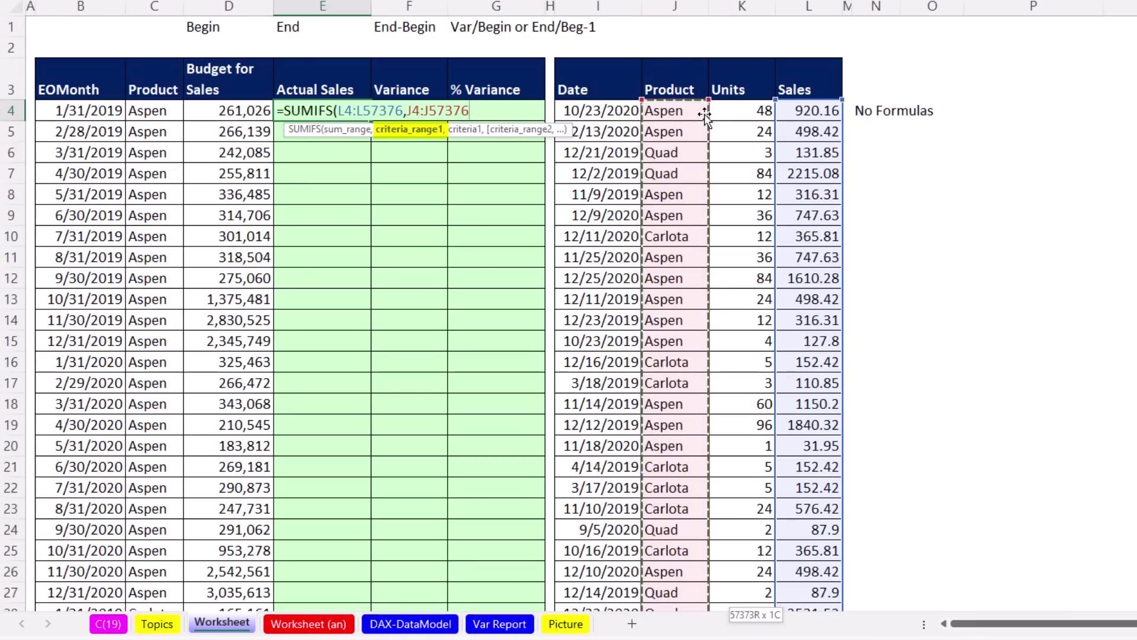
# Add C4:C75 as product criteria and I4:I57376 dates with a ">"&EOMONTH( criterion
pyautogui.write(',')
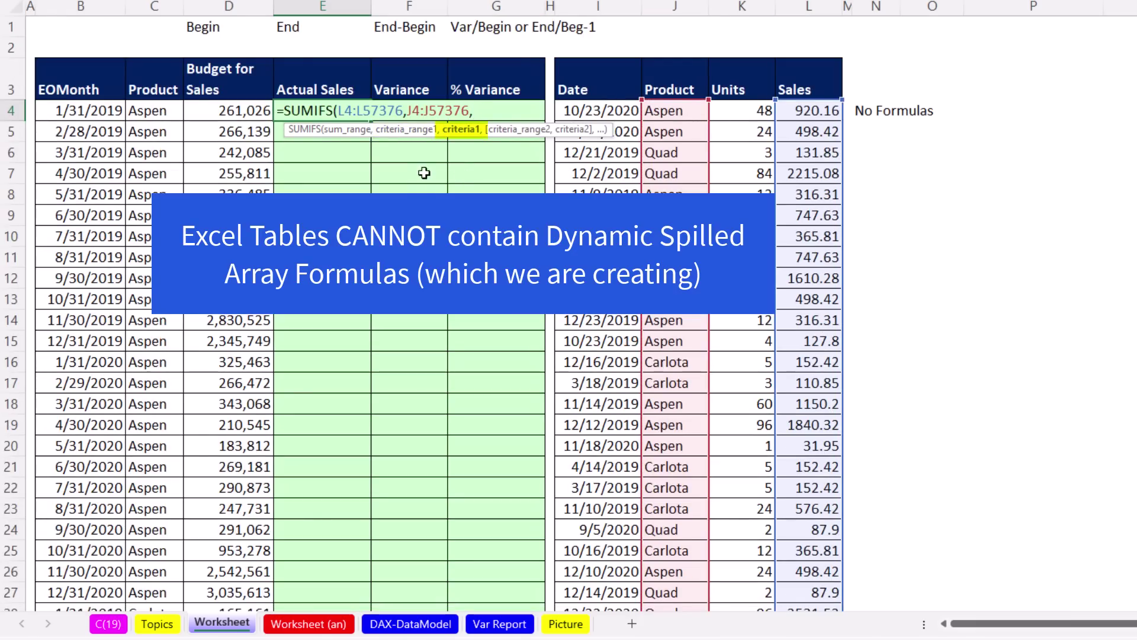
pyautogui.click(168, 114)
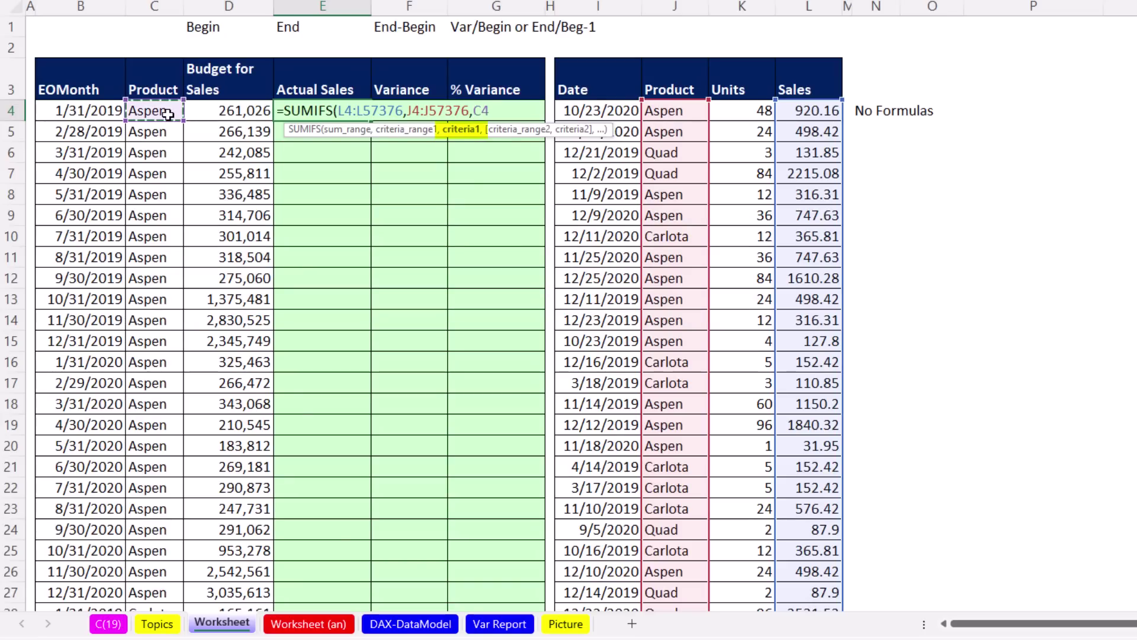
pyautogui.hotkey('ctrl', 'shift', 'Down')
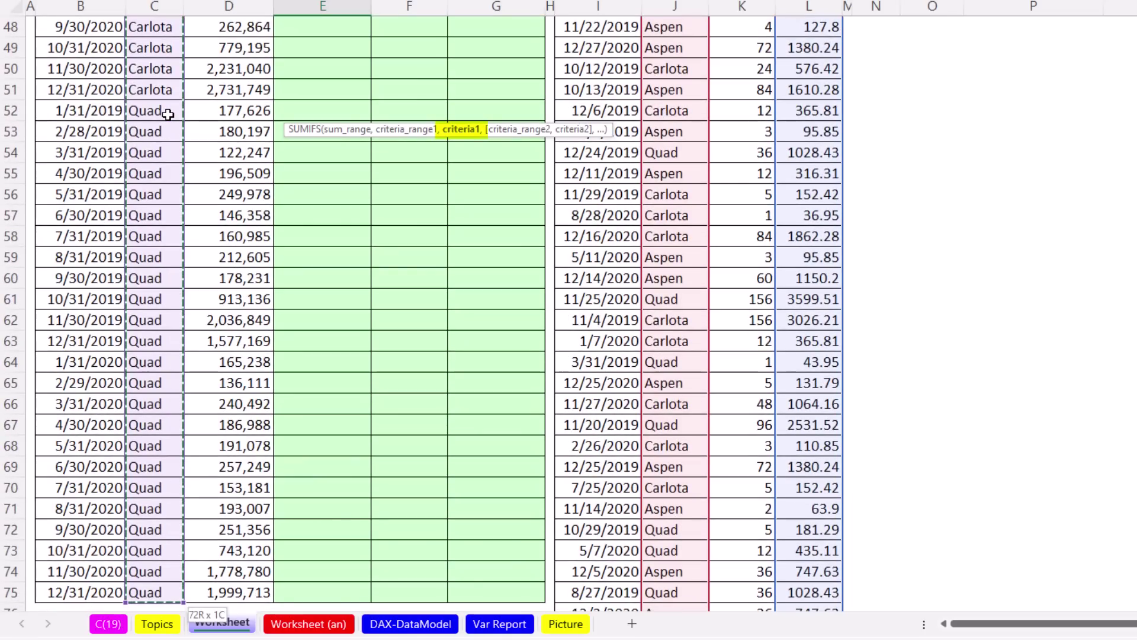
pyautogui.hotkey('ctrl', 'BackSpace')
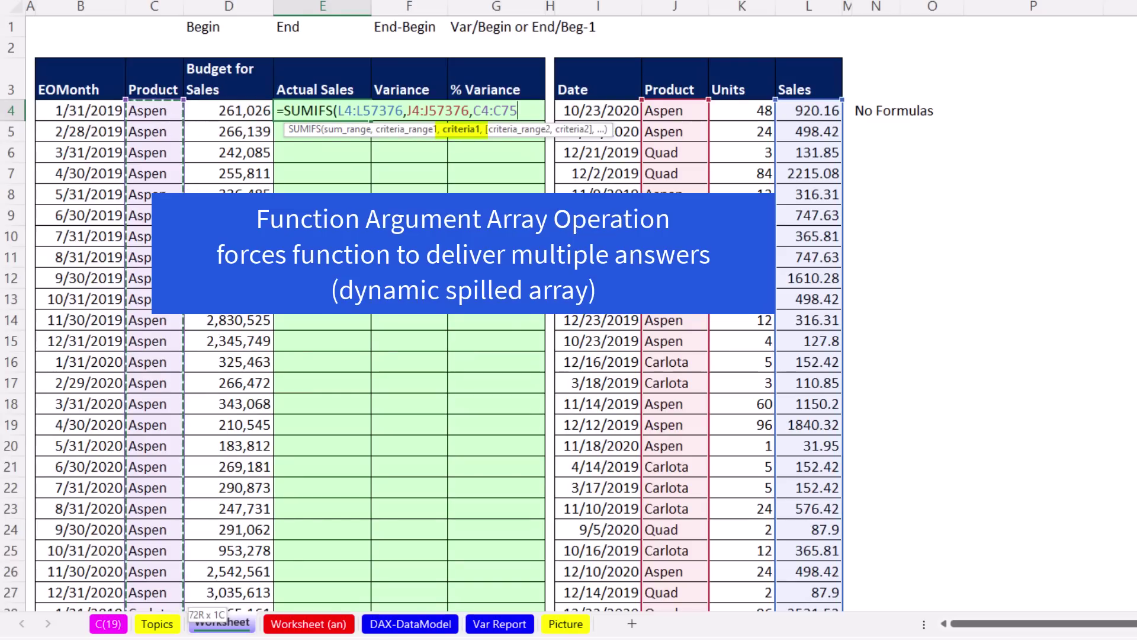
pyautogui.write(',')
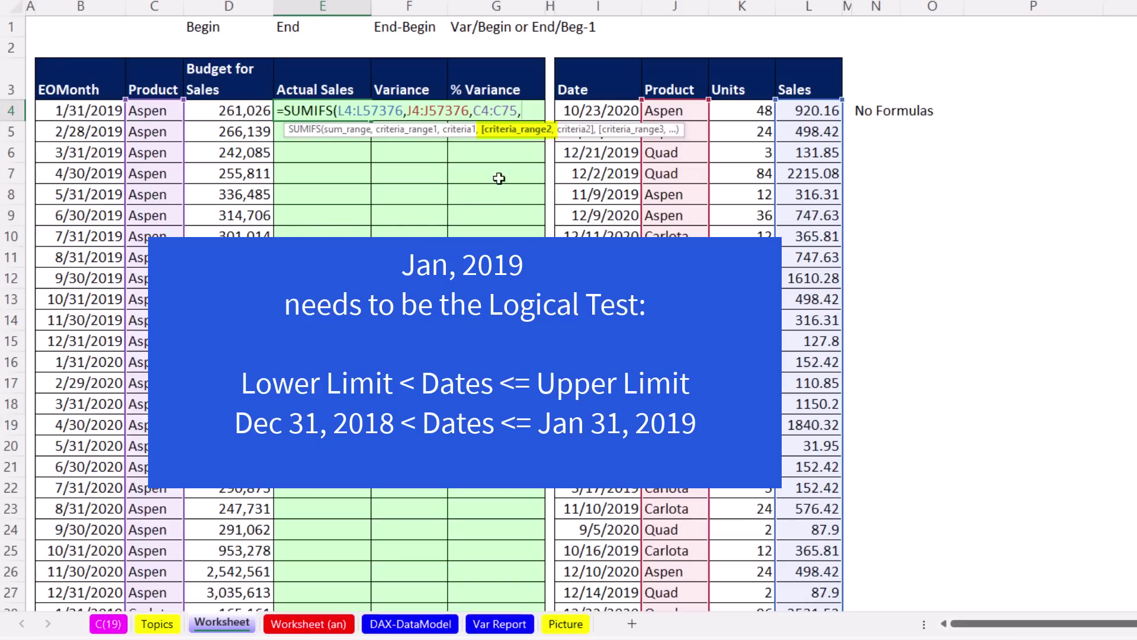
pyautogui.click(592, 114)
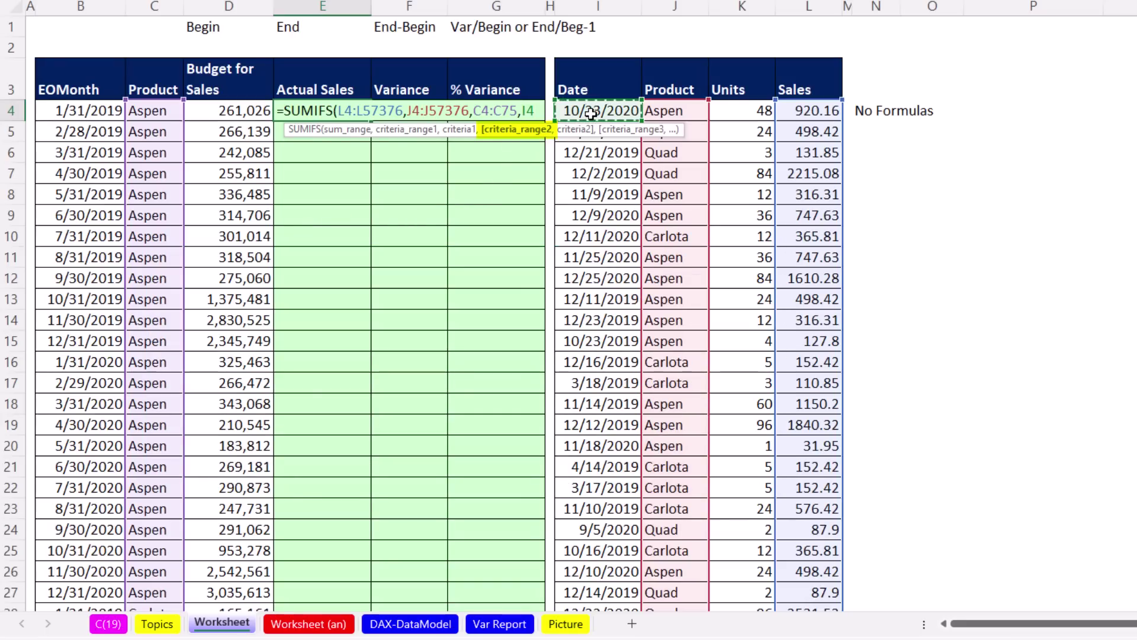
pyautogui.hotkey('ctrl', 'shift', 'Down')
pyautogui.hotkey('ctrl', 'BackSpace')
pyautogui.write(',')
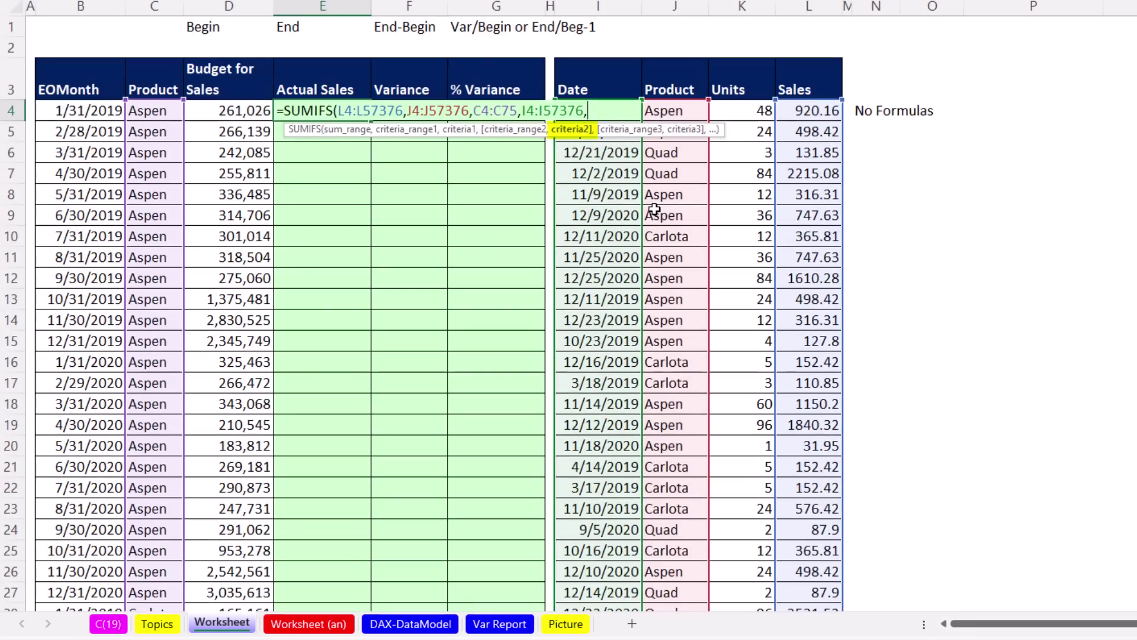
pyautogui.write('"')
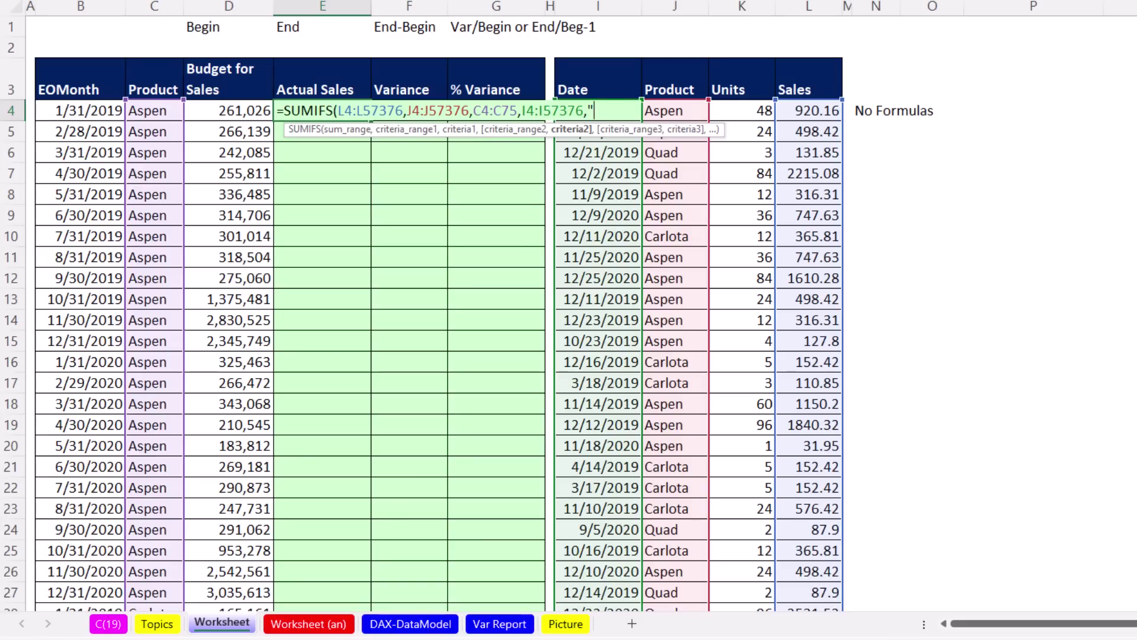
pyautogui.write('>"&EOMONTH(')
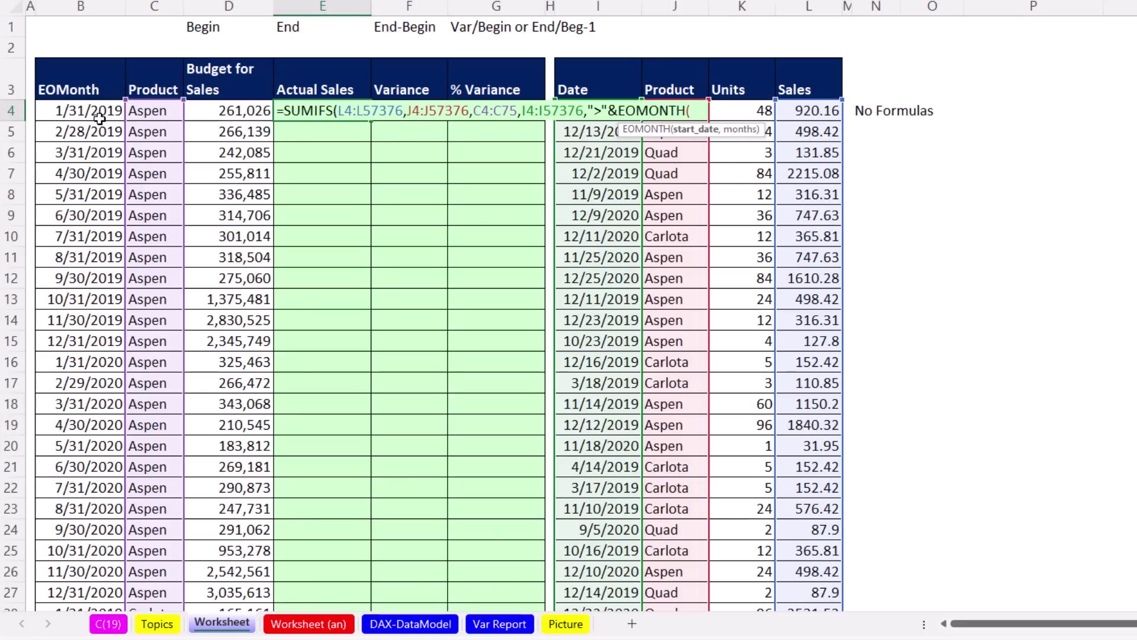
# Complete the lower date limit as ">"&EOMONTH(--B4:B75,-1)
pyautogui.click(83, 107)
pyautogui.hotkey('ctrl', 'shift', 'Down')
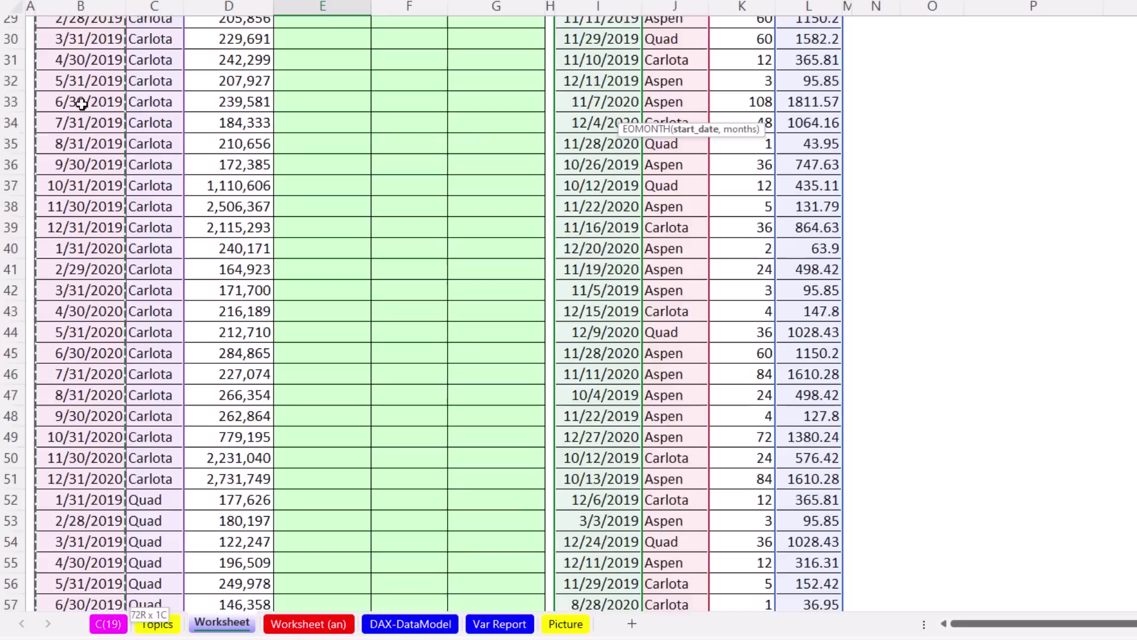
pyautogui.hotkey('ctrl', 'BackSpace')
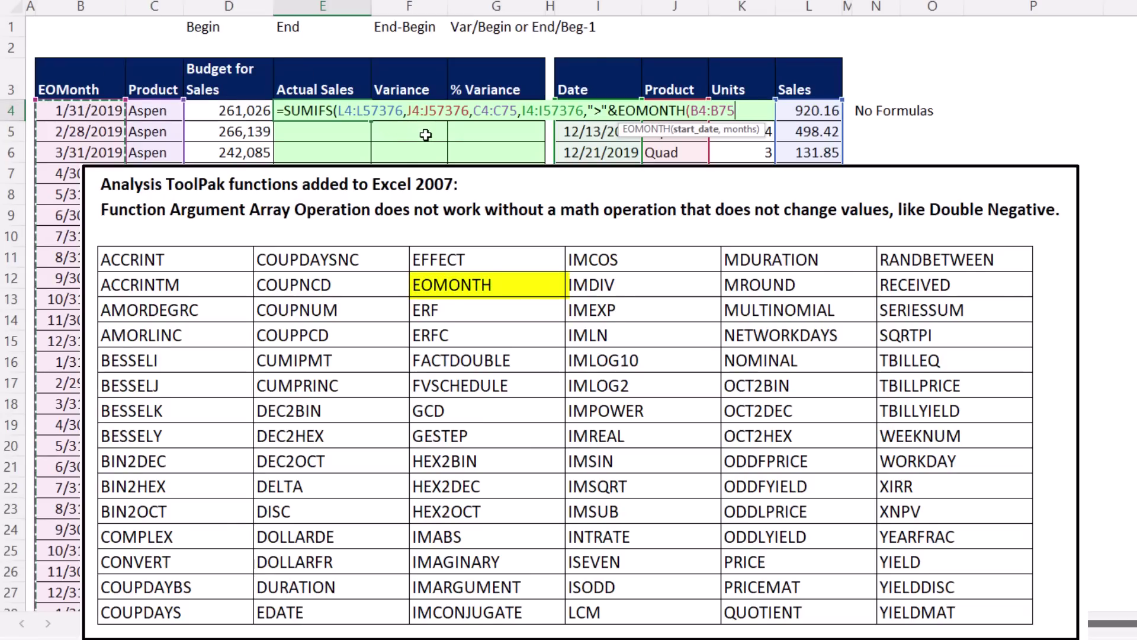
pyautogui.click(684, 111)
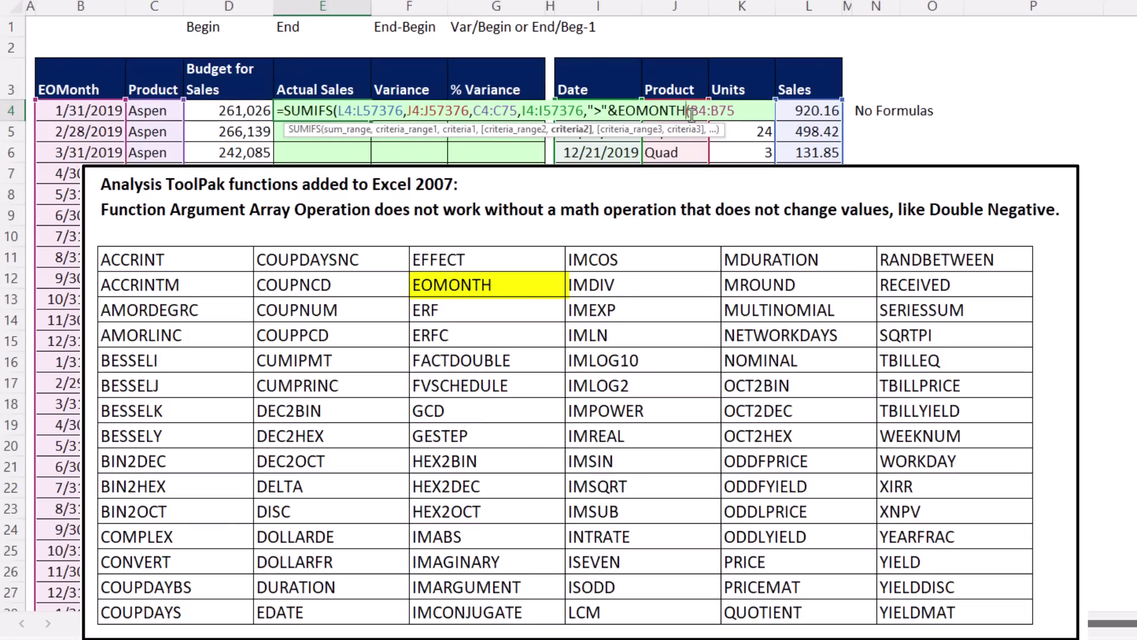
pyautogui.click(691, 111)
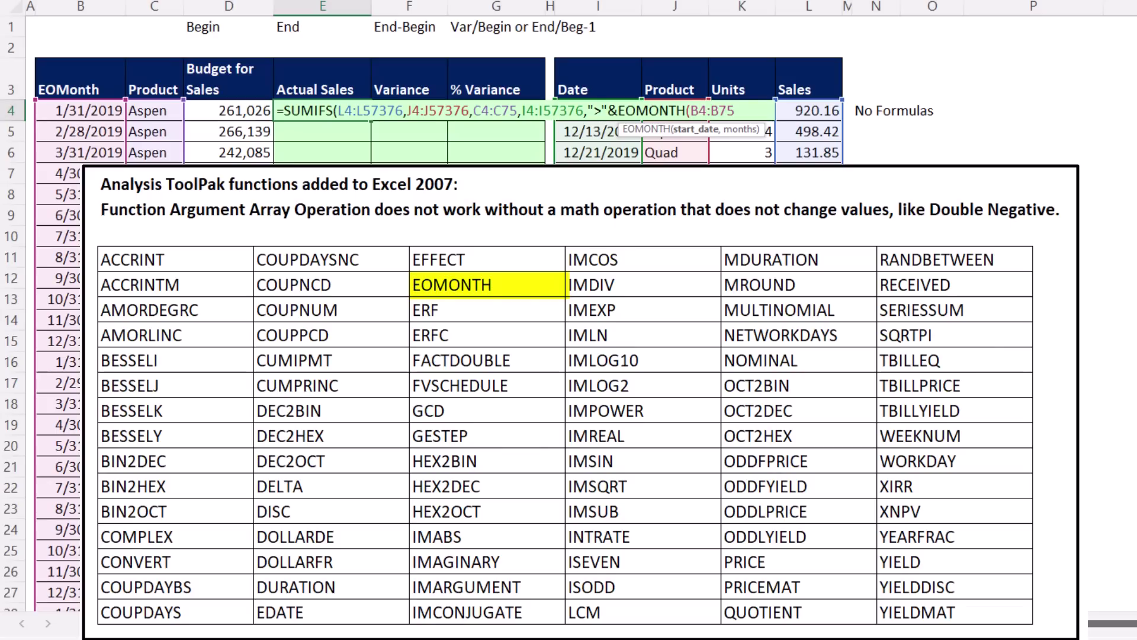
pyautogui.write('--')
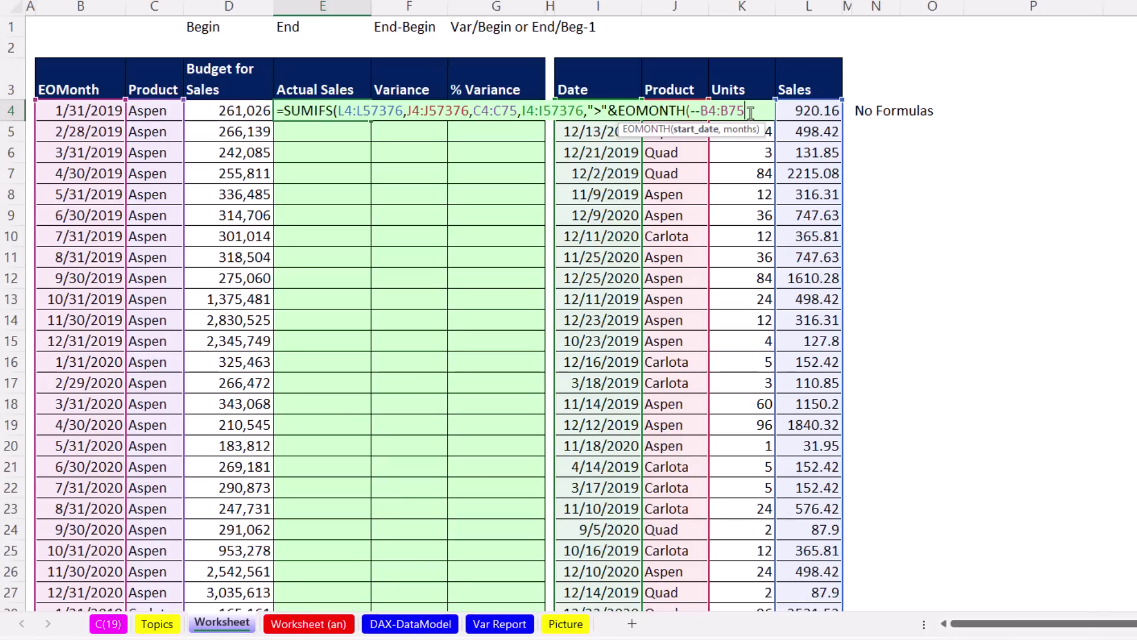
pyautogui.write(',')
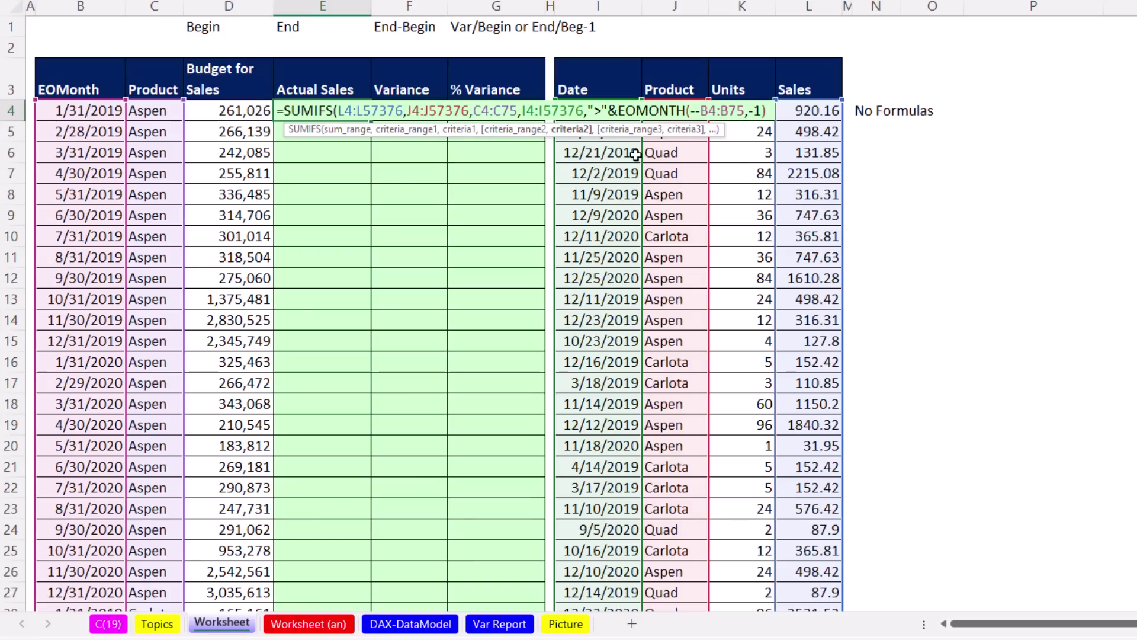
pyautogui.write('-1),')
# Add the upper date criterion I4:I57376,"<="&B4:B75 to the SUMIFS
pyautogui.click(619, 87)
pyautogui.press('Down')
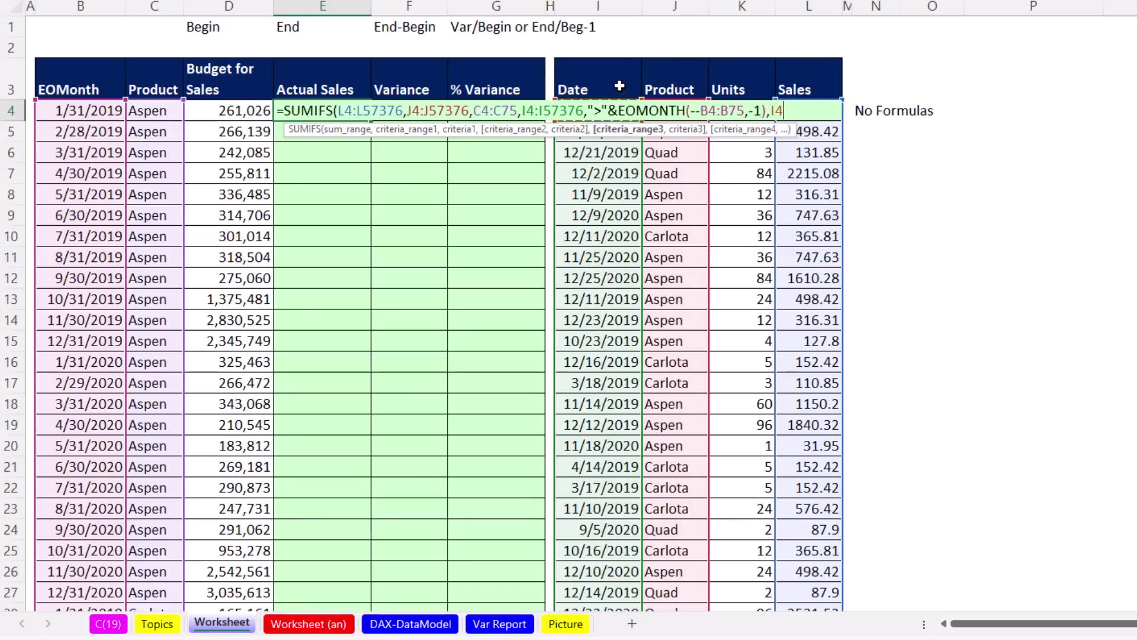
pyautogui.hotkey('ctrl', 'shift', 'Down')
pyautogui.hotkey('ctrl', 'BackSpace')
pyautogui.write(',')
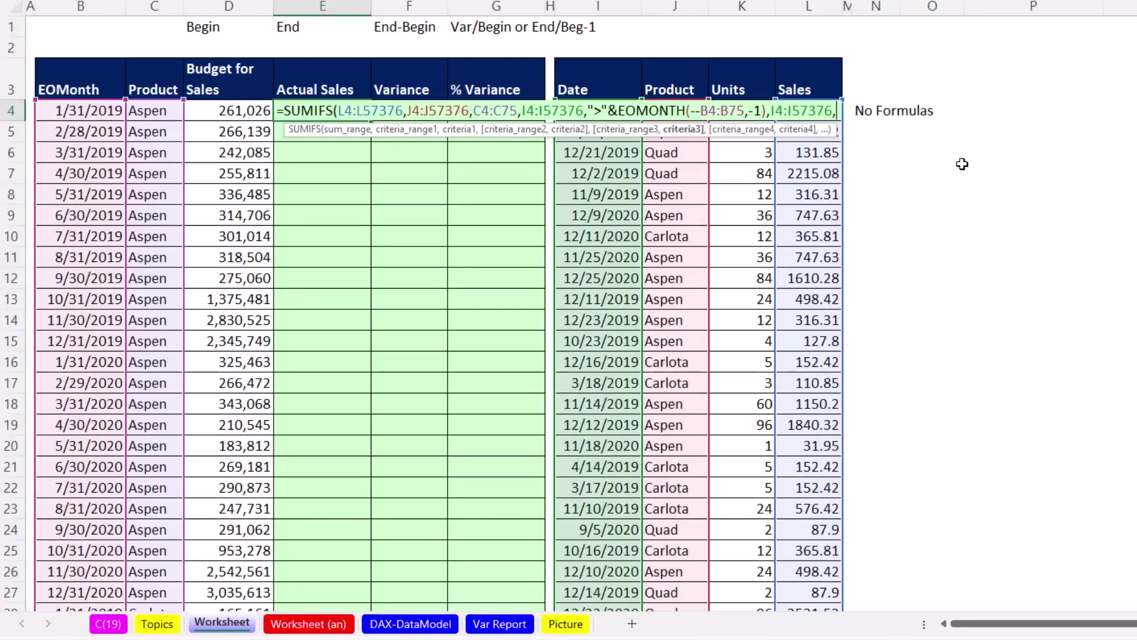
pyautogui.write('"<')
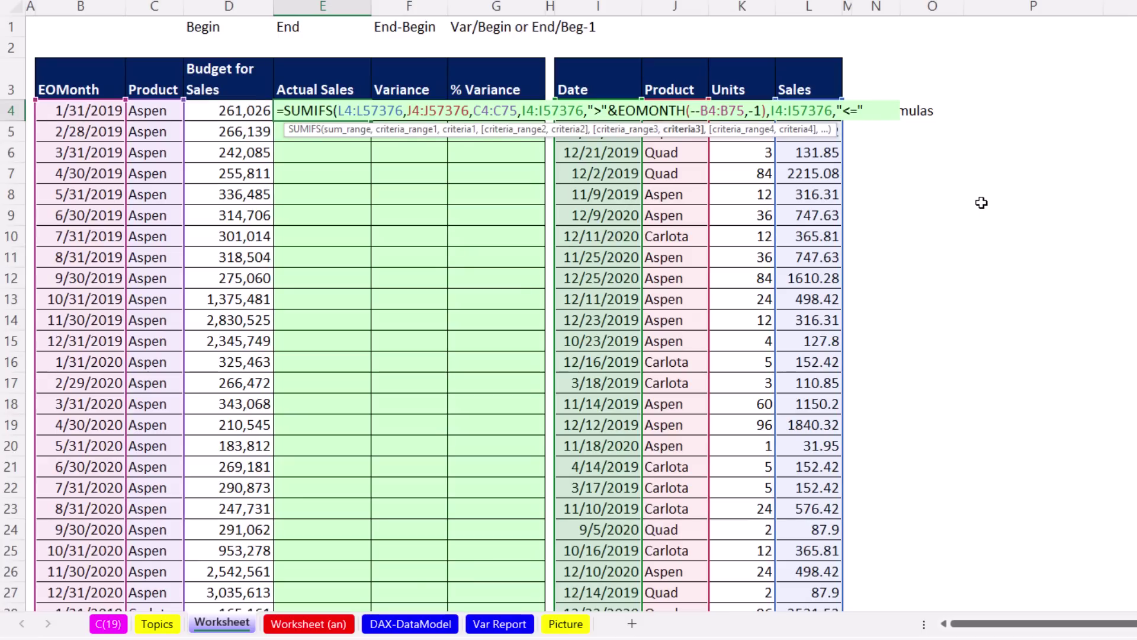
pyautogui.write('="&')
pyautogui.click(99, 114)
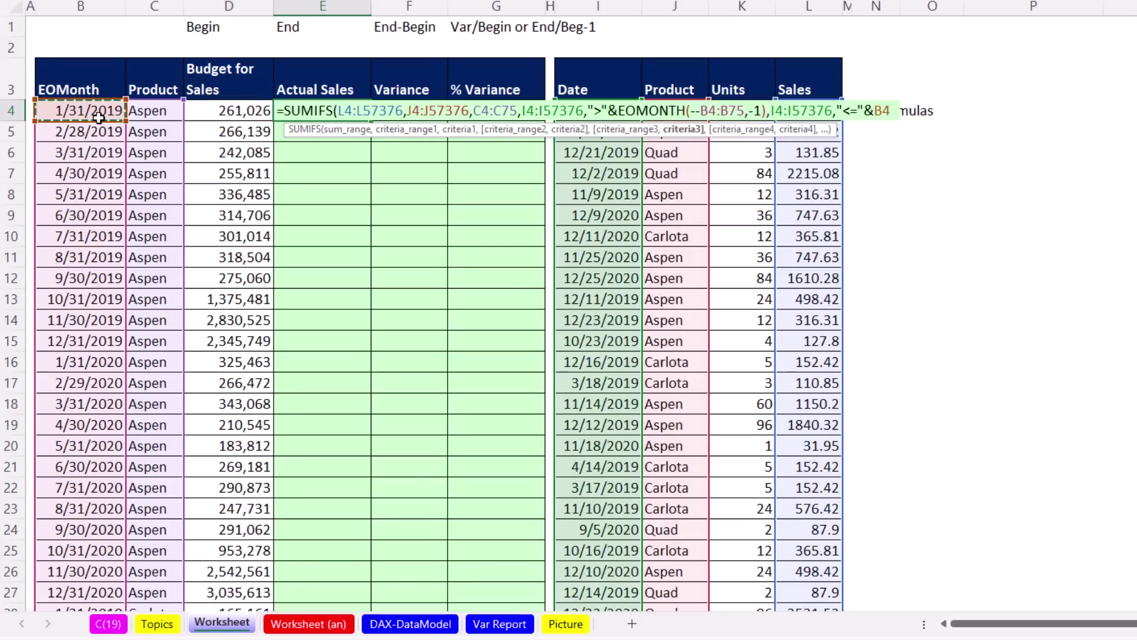
pyautogui.hotkey('ctrl', 'shift', 'Down')
pyautogui.hotkey('ctrl', 'BackSpace')
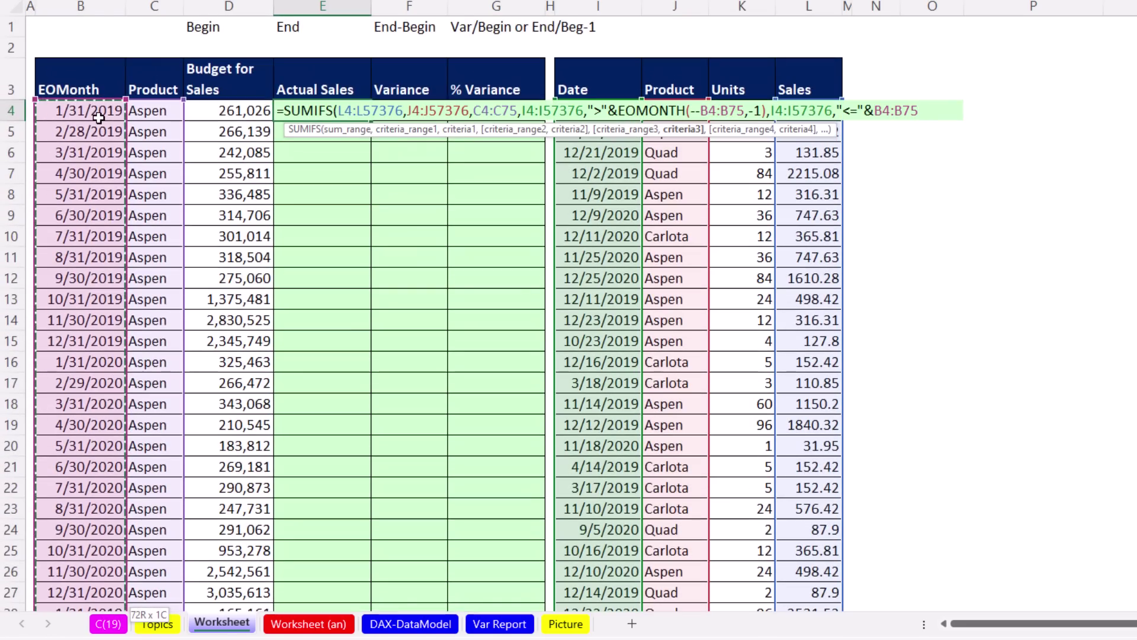
# Commit the SUMIFS formula and enter the Variance formula =E4#-D4:D75 in F4
pyautogui.write(')')
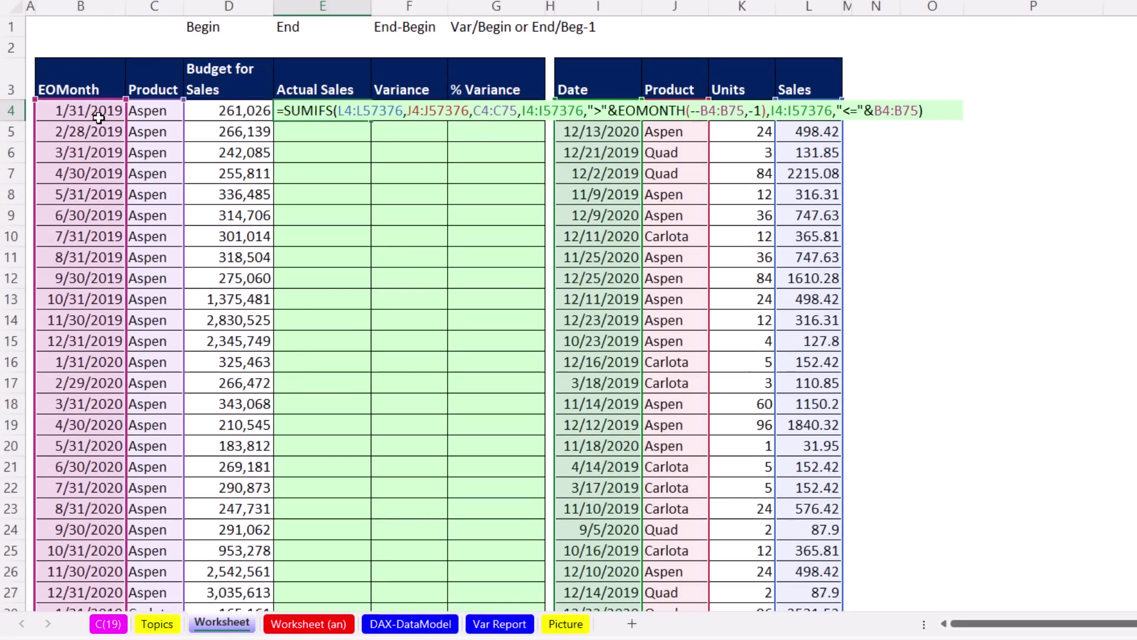
pyautogui.hotkey('ctrl', 'Return')
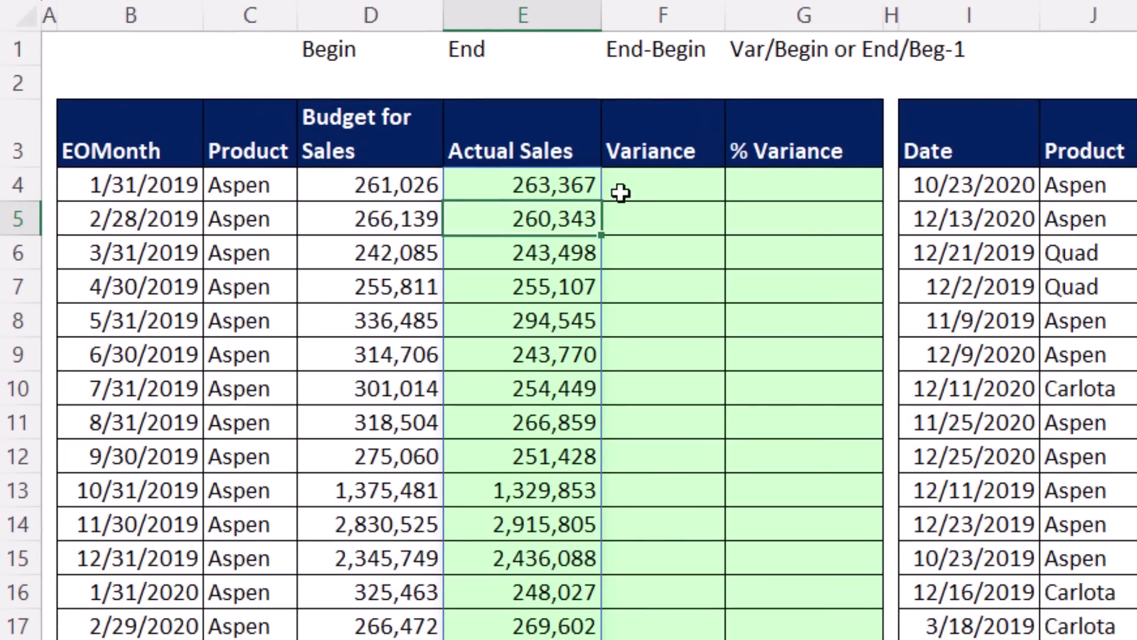
pyautogui.click(383, 116)
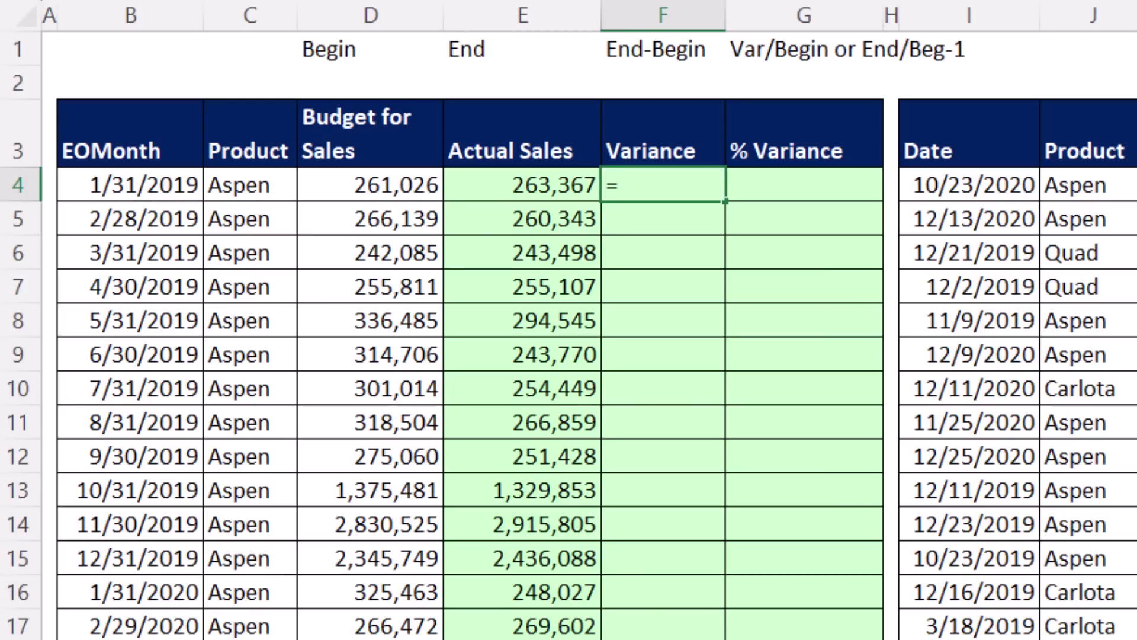
pyautogui.write('=')
pyautogui.press('Left')
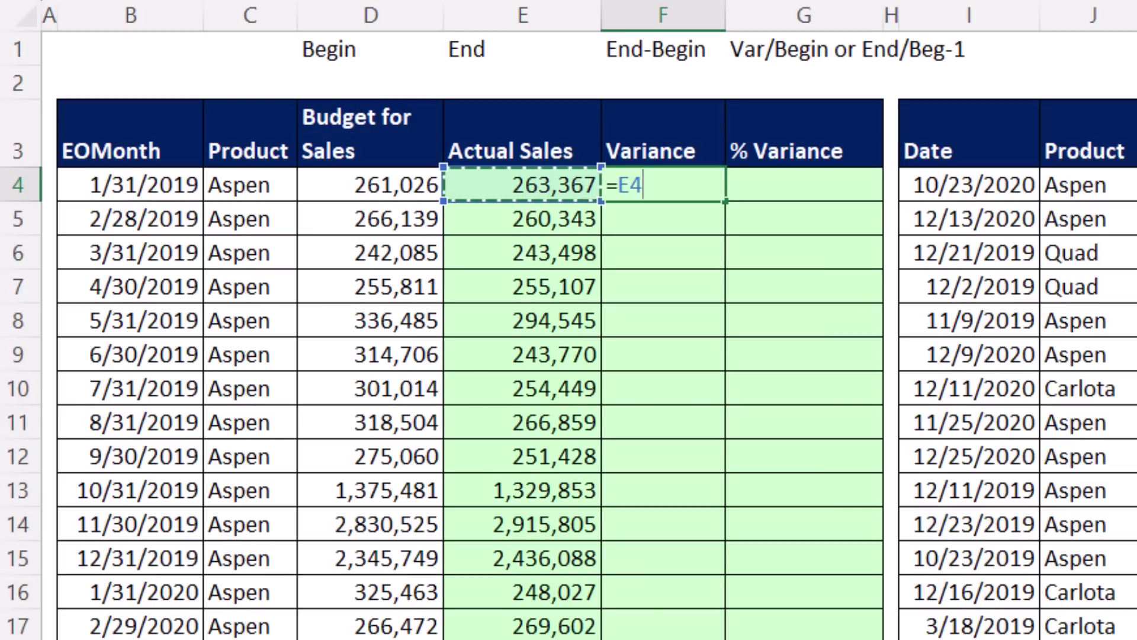
pyautogui.write('-')
pyautogui.press('Left')
pyautogui.press('Left')
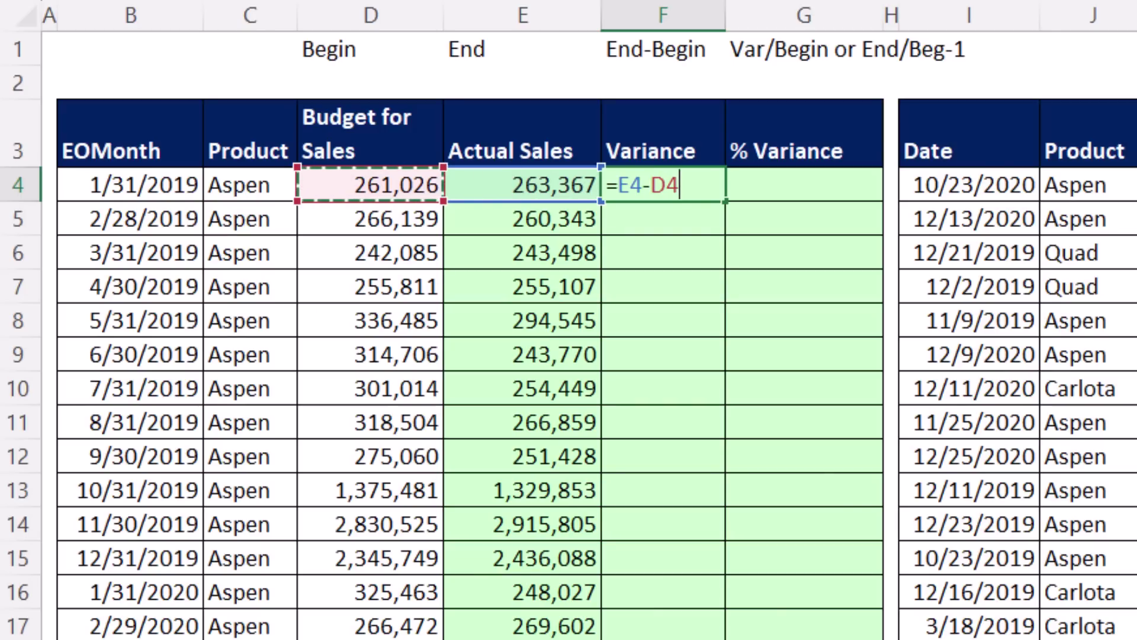
pyautogui.hotkey('ctrl', 'shift', 'Down')
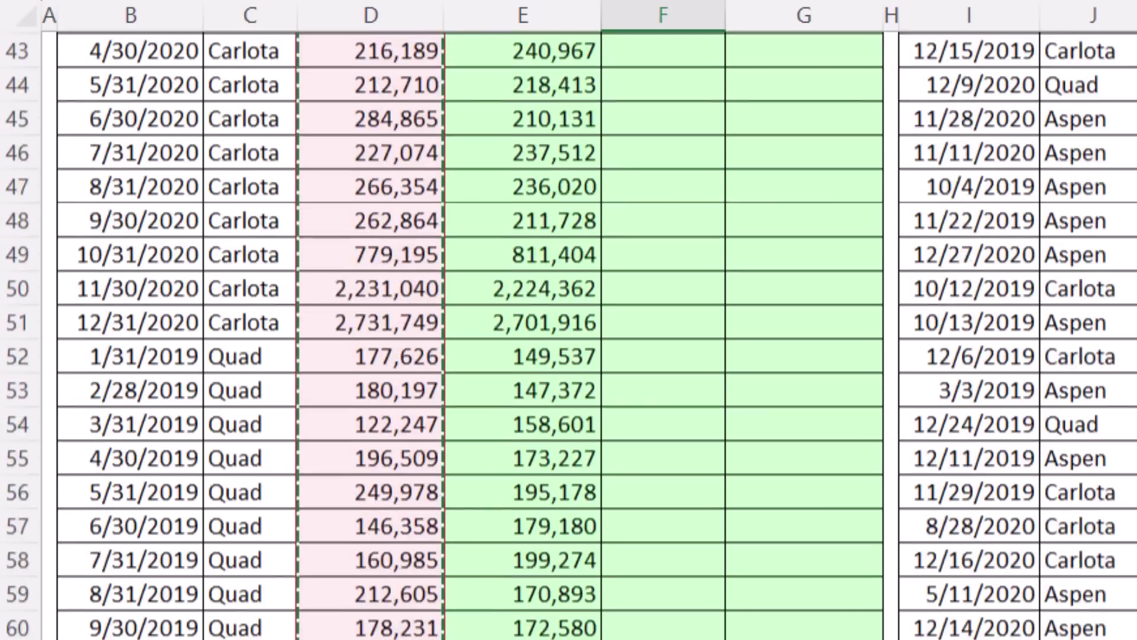
pyautogui.hotkey('ctrl', 'BackSpace')
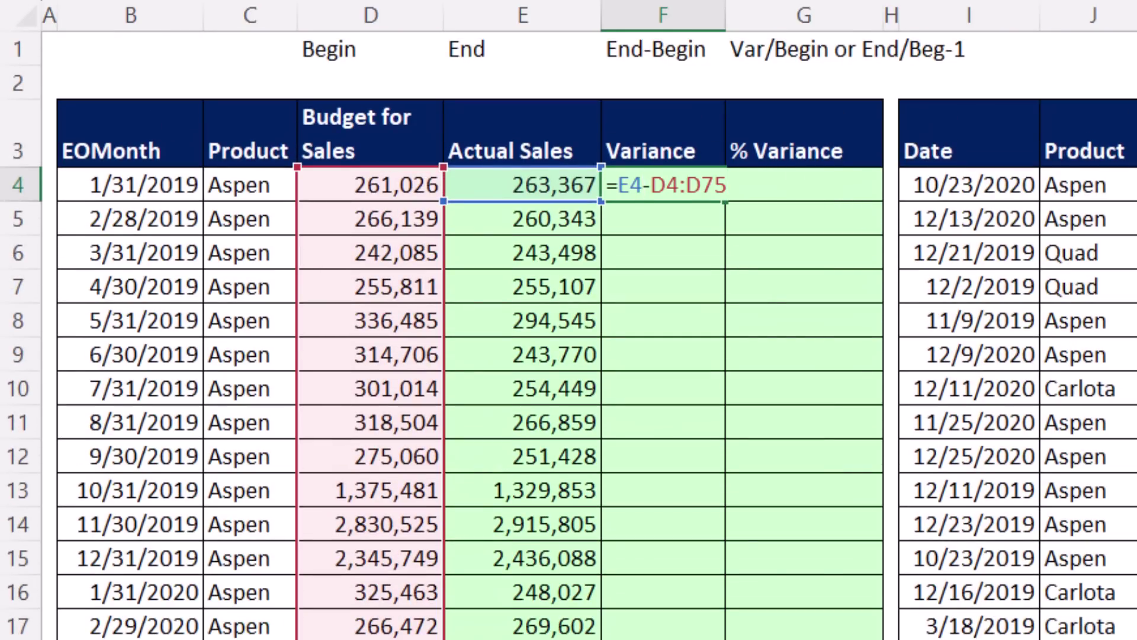
pyautogui.write('#')
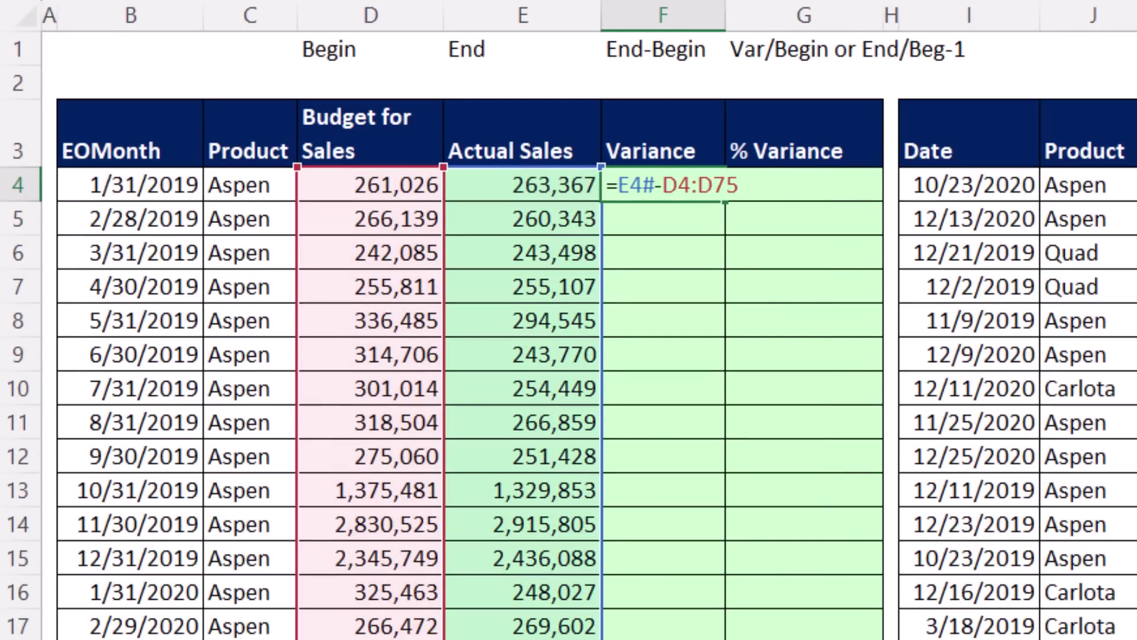
pyautogui.press('Return')
# Enter % Variance =F4#/D4:D75 in G4, then check the January and February 2019 variances
pyautogui.click(834, 188)
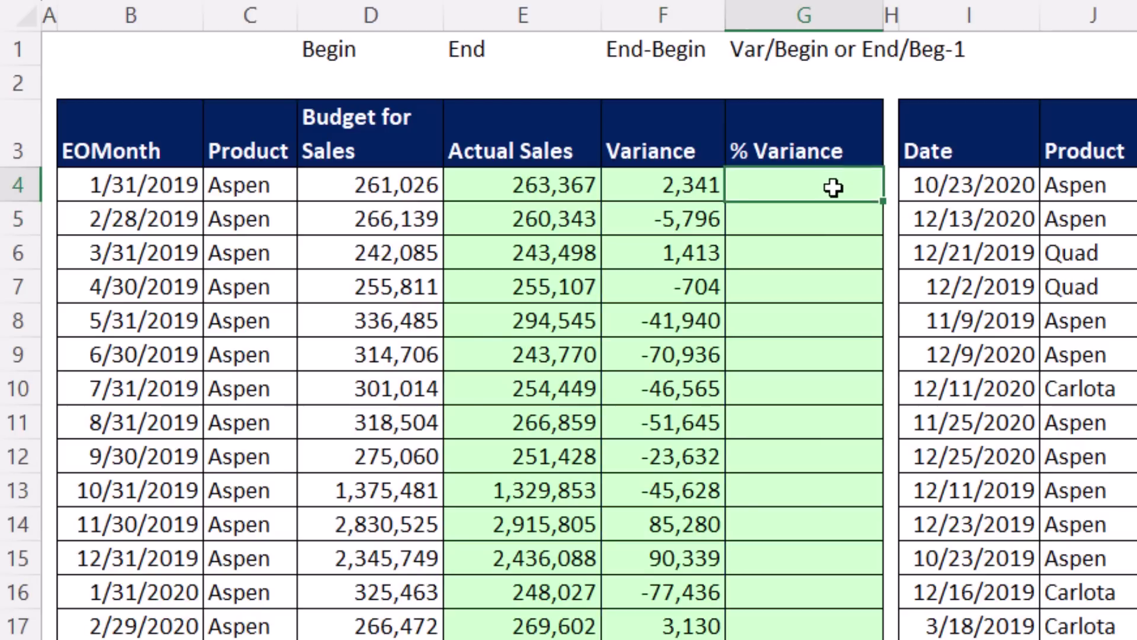
pyautogui.write('=')
pyautogui.press('Left')
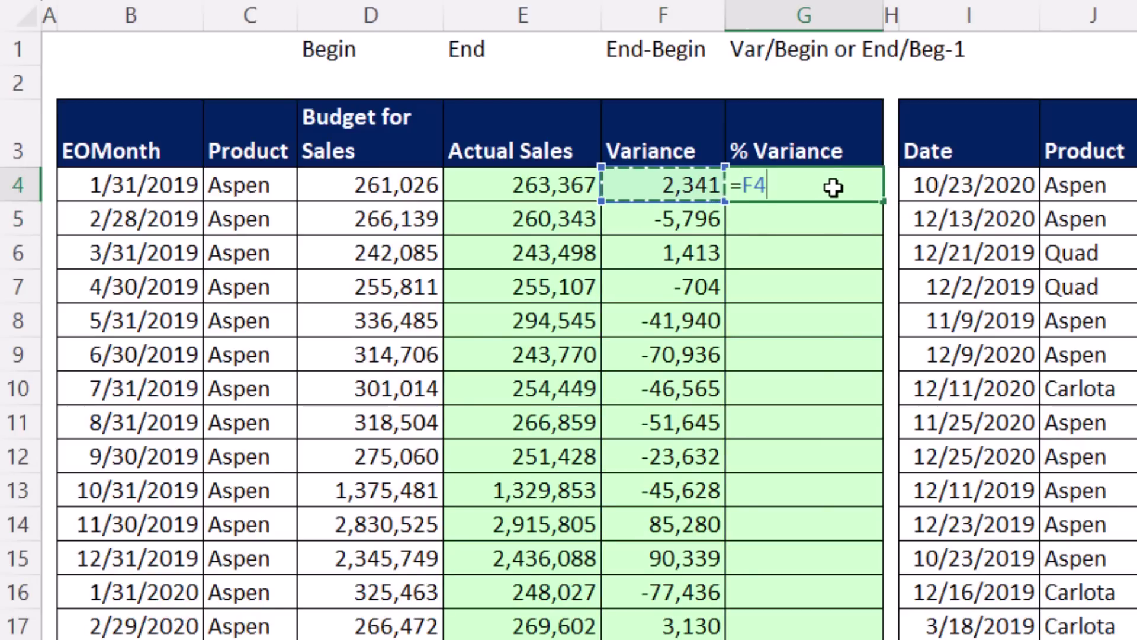
pyautogui.write('/')
pyautogui.press('Left')
pyautogui.press('Left')
pyautogui.press('Left')
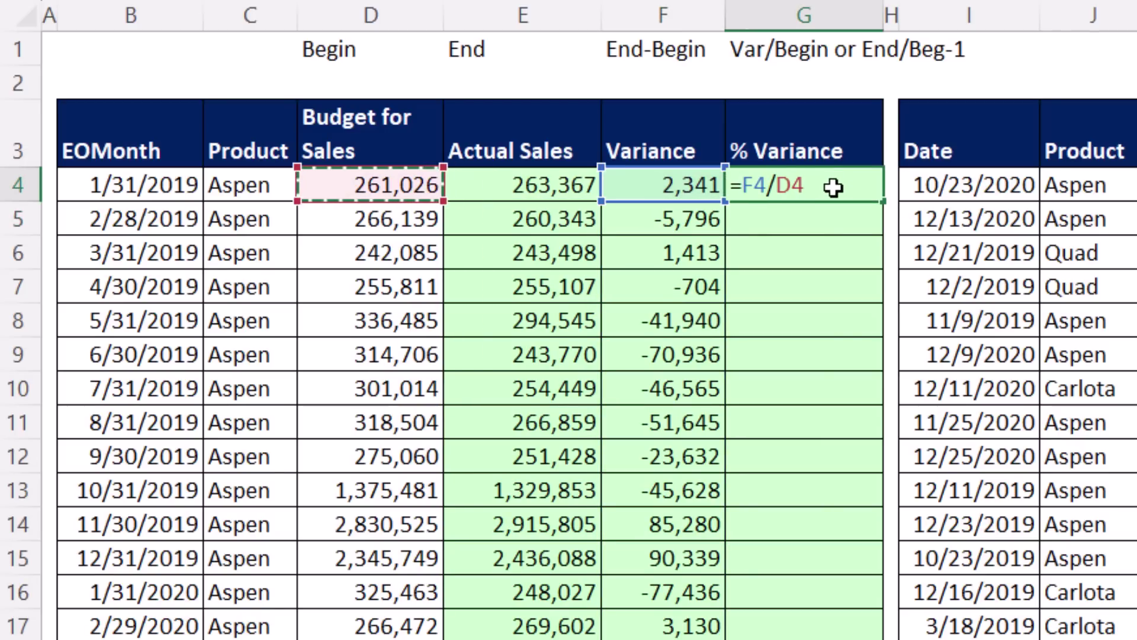
pyautogui.hotkey('ctrl', 'shift', 'Down')
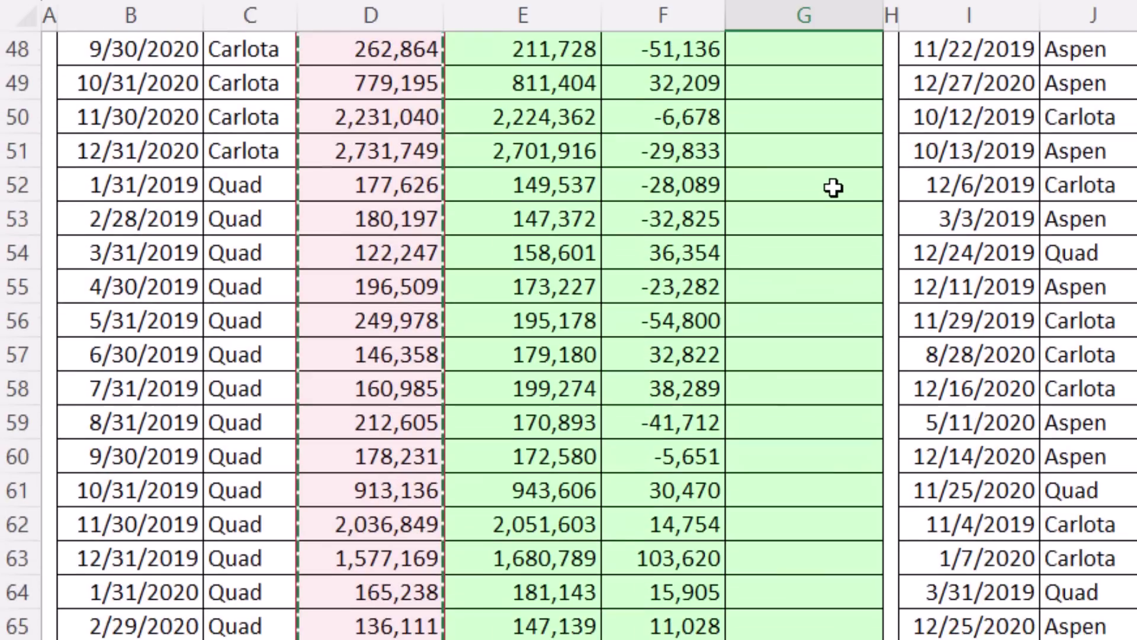
pyautogui.hotkey('ctrl', 'BackSpace')
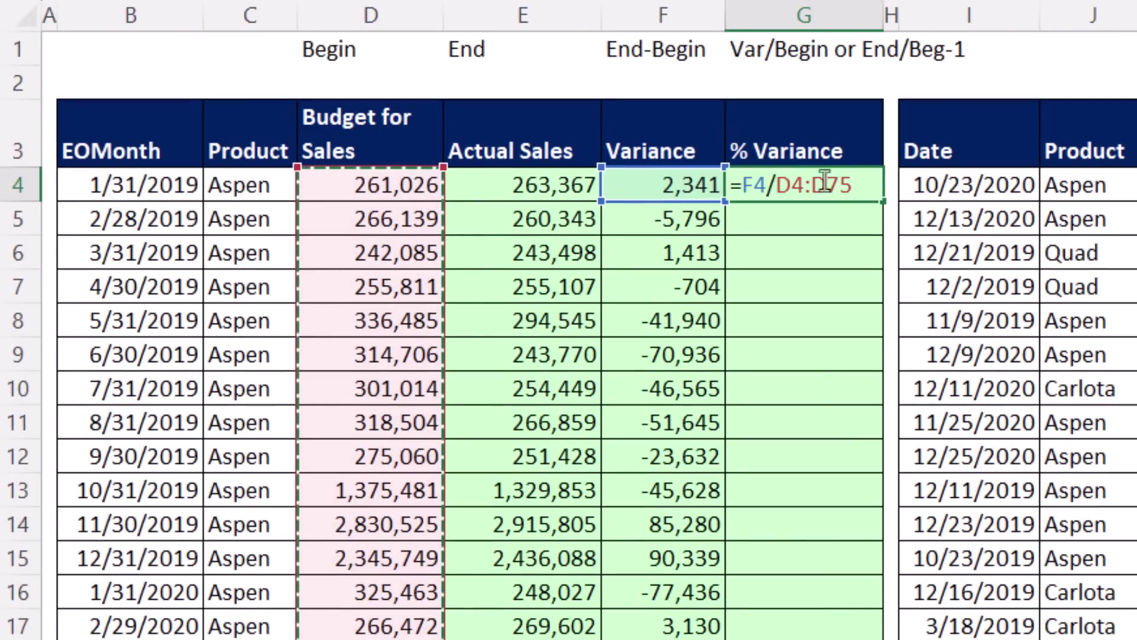
pyautogui.click(770, 184)
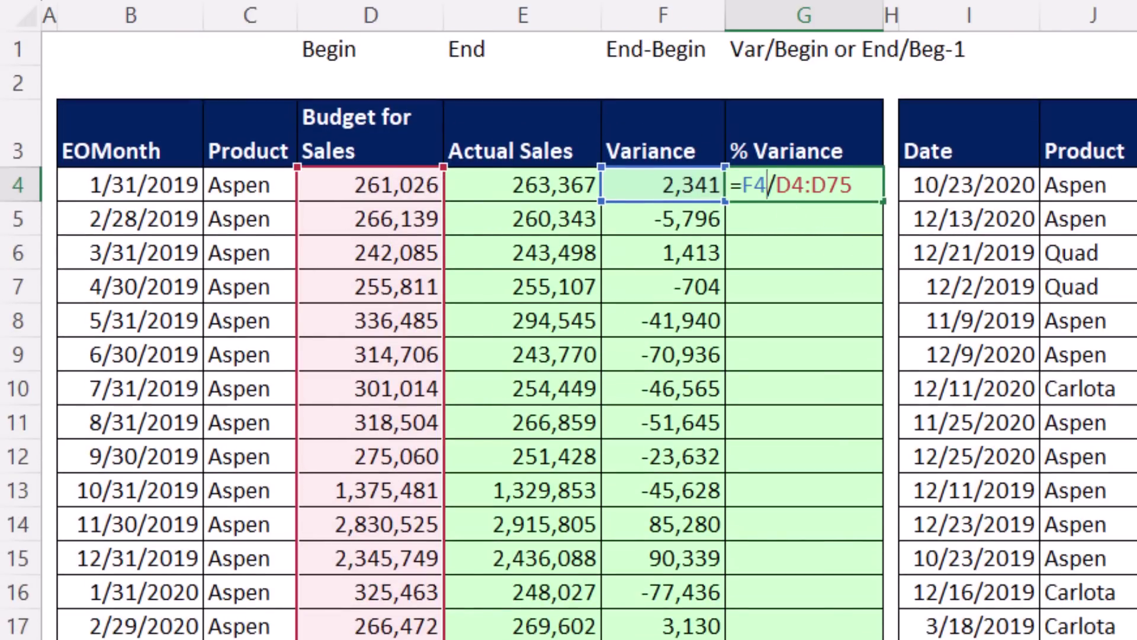
pyautogui.write('#')
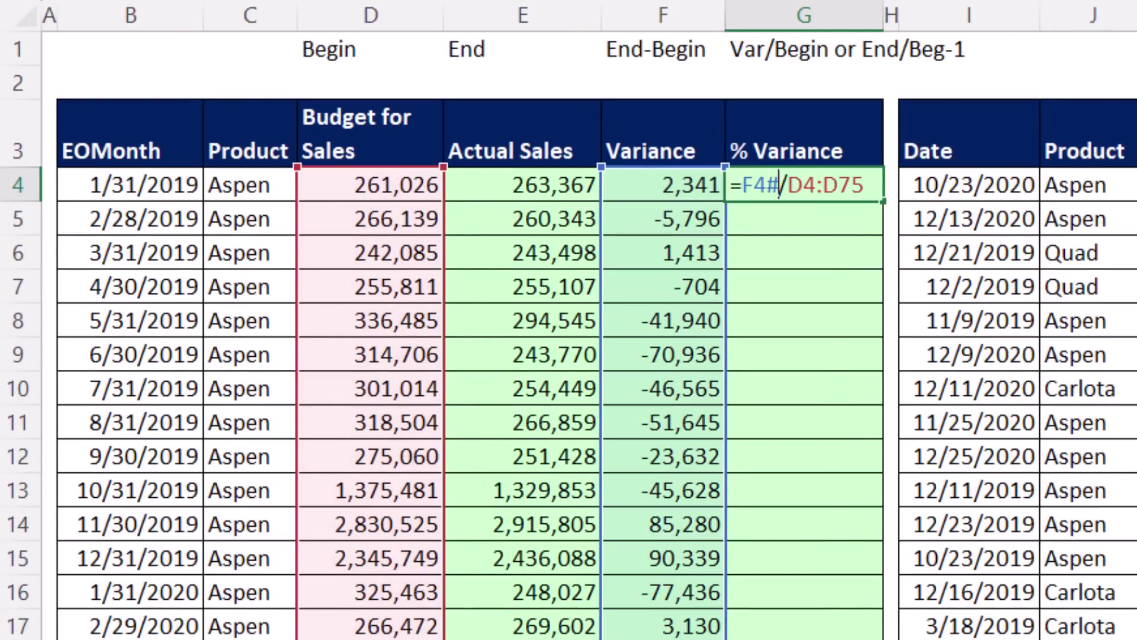
pyautogui.press('Return')
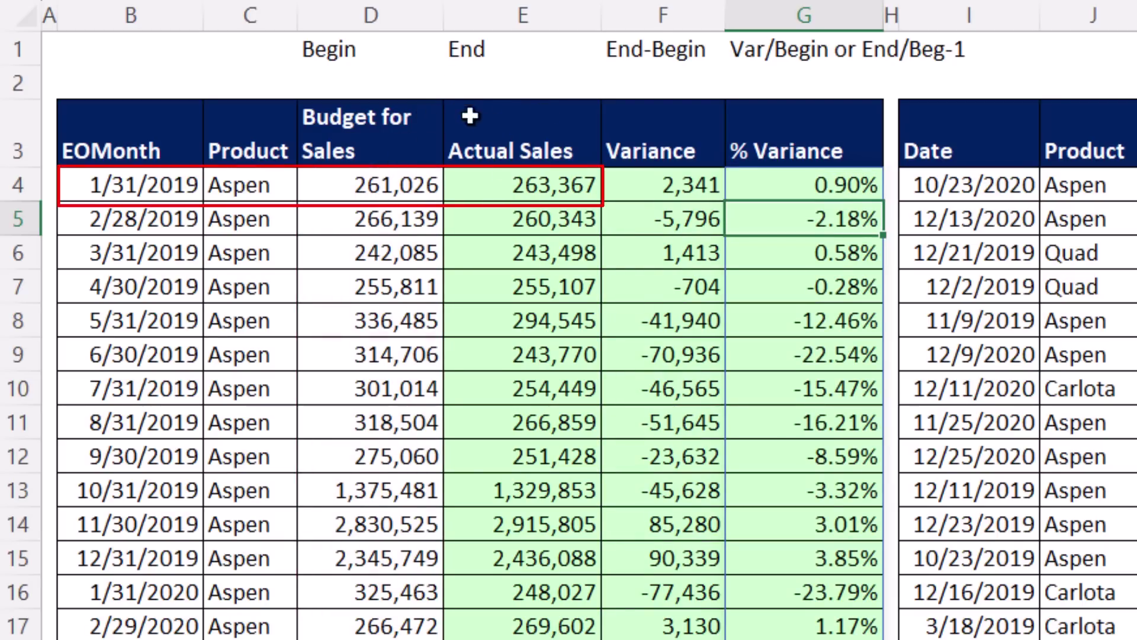
pyautogui.click(665, 188)
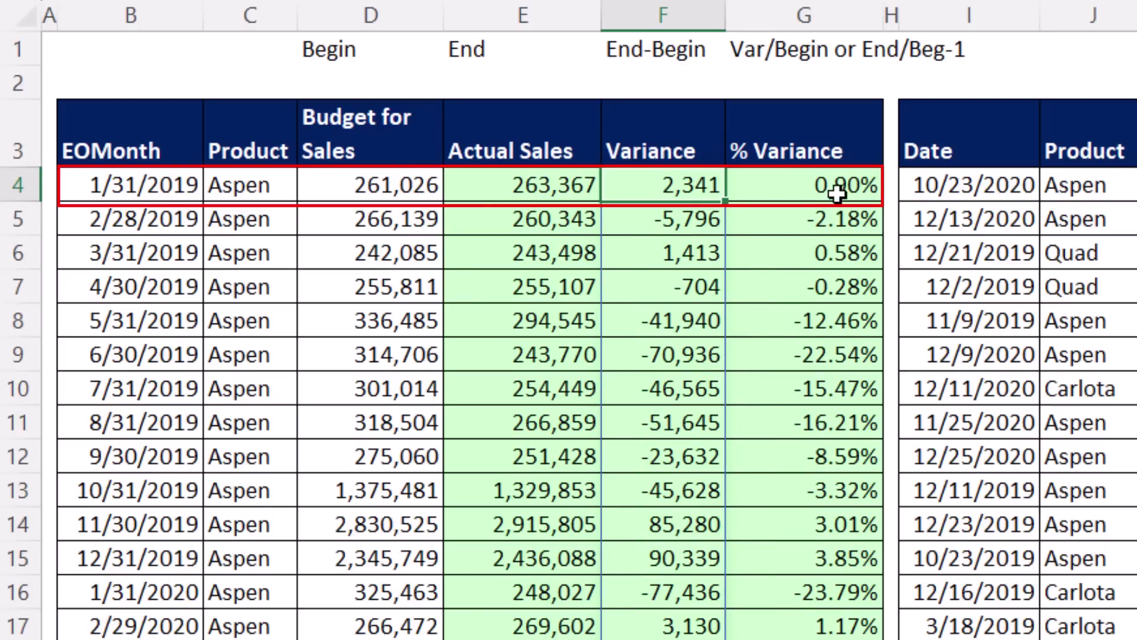
pyautogui.click(677, 224)
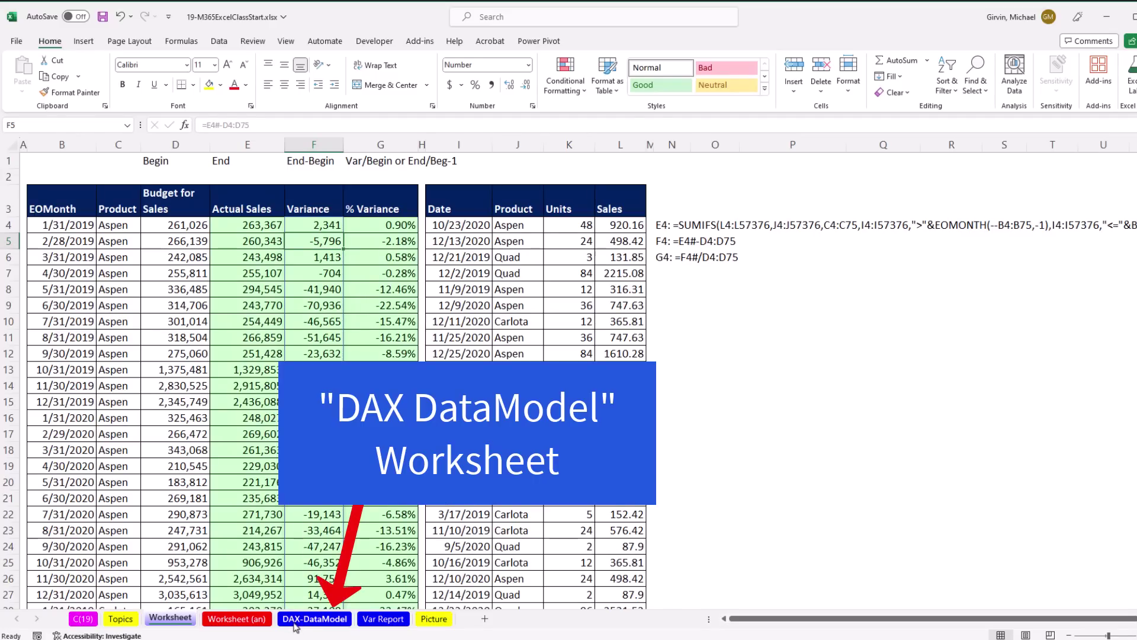
# Switch to the DAX-DataModel sheet and bring up the Data ribbon tools
pyautogui.click(311, 625)
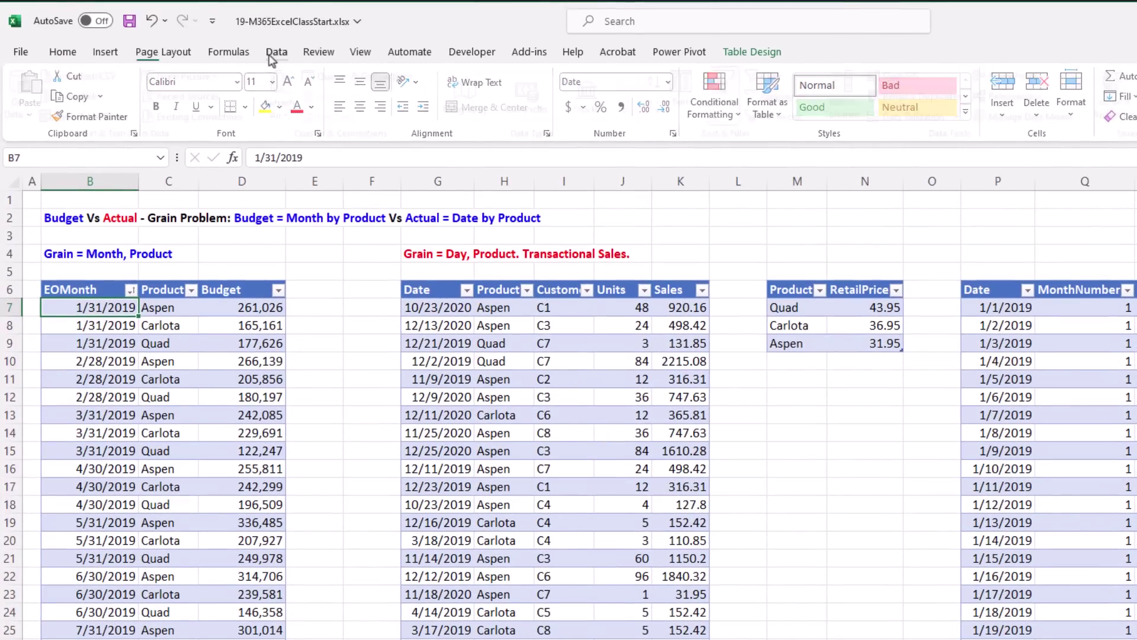
pyautogui.click(218, 41)
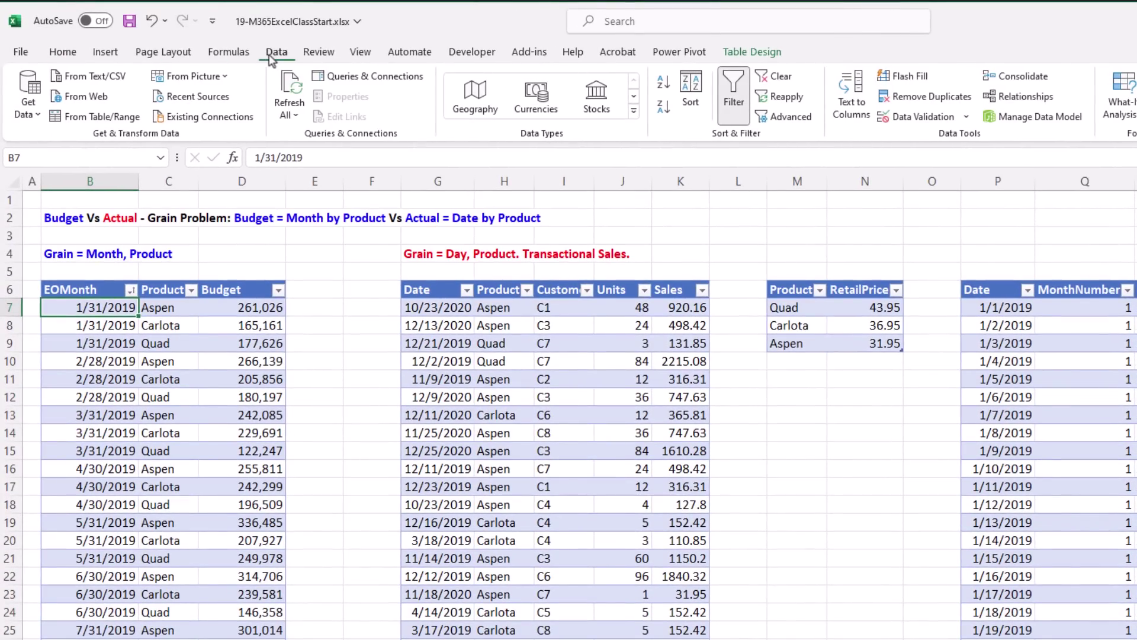
# Open the model's Diagram View and link dDate[Date] and dProduct[Product] to fTransactions
pyautogui.click(1018, 119)
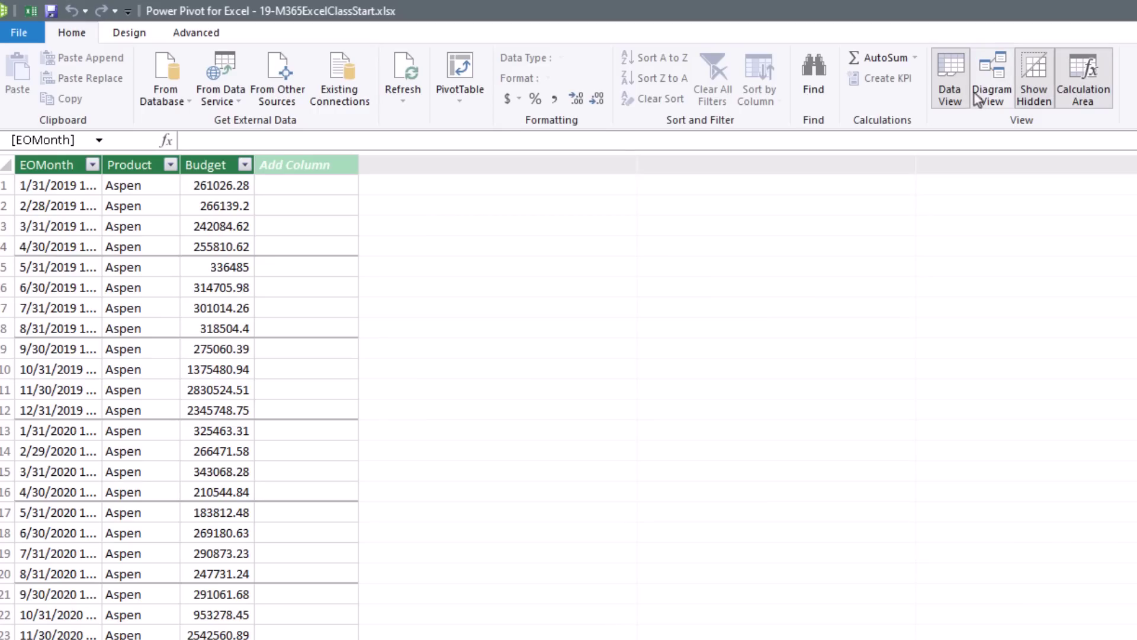
pyautogui.click(979, 98)
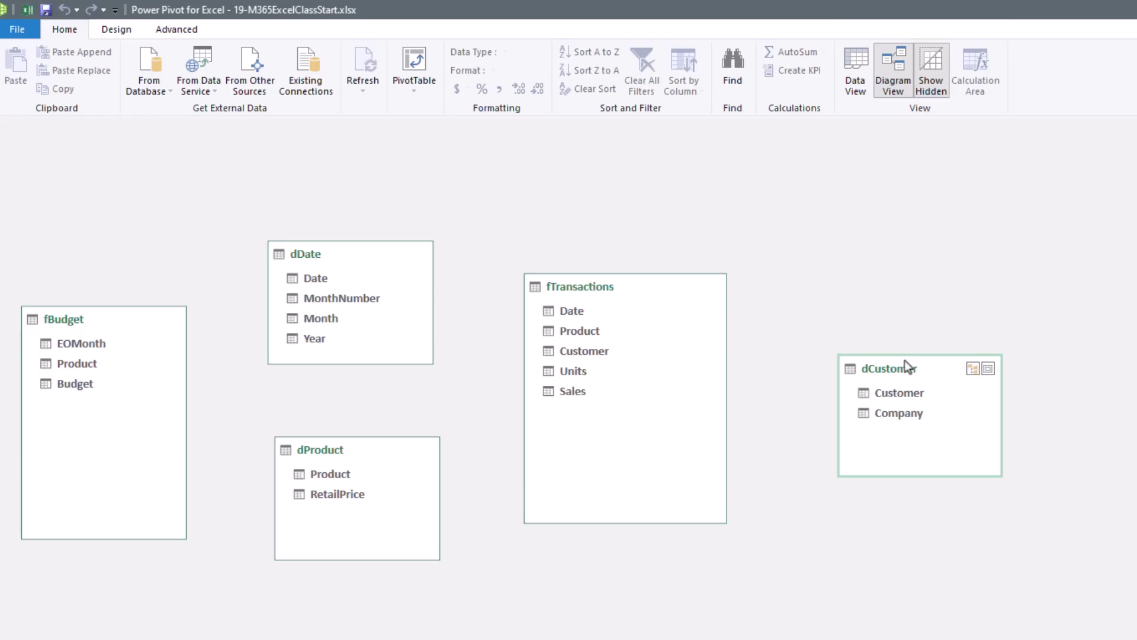
pyautogui.moveTo(898, 375); pyautogui.dragTo(1032, 362)
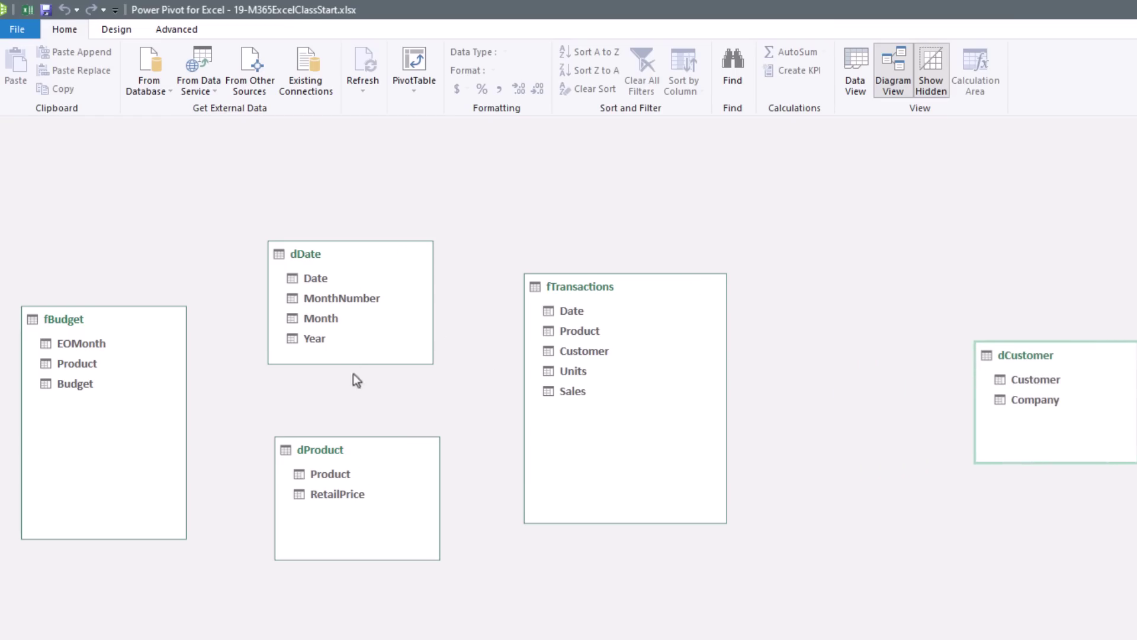
pyautogui.moveTo(315, 280); pyautogui.dragTo(560, 310)
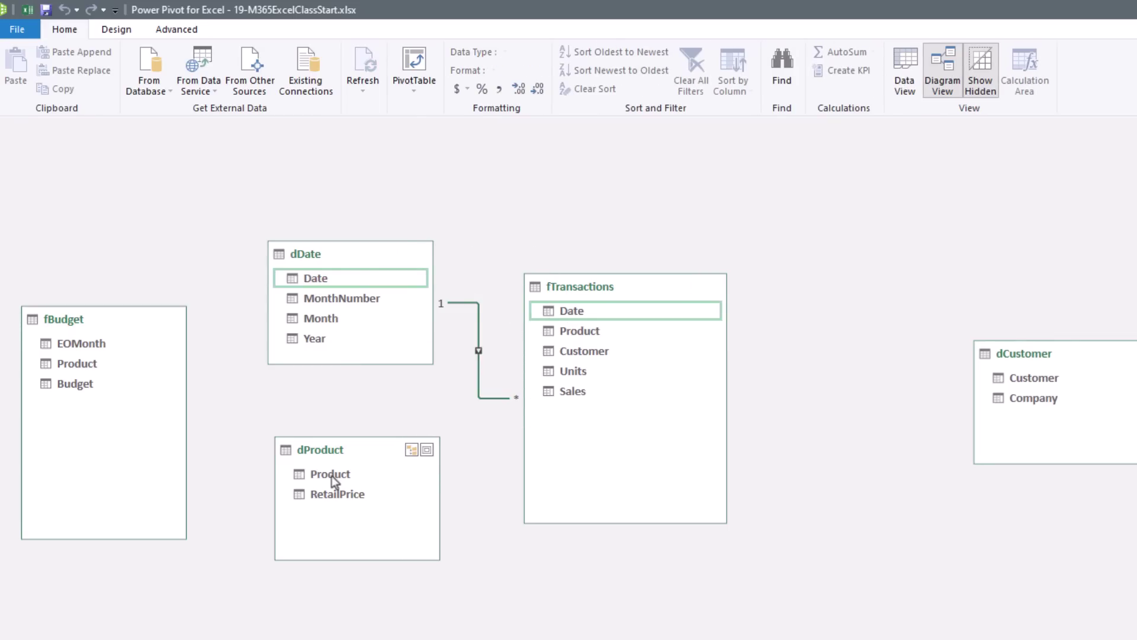
pyautogui.moveTo(330, 475); pyautogui.dragTo(554, 333)
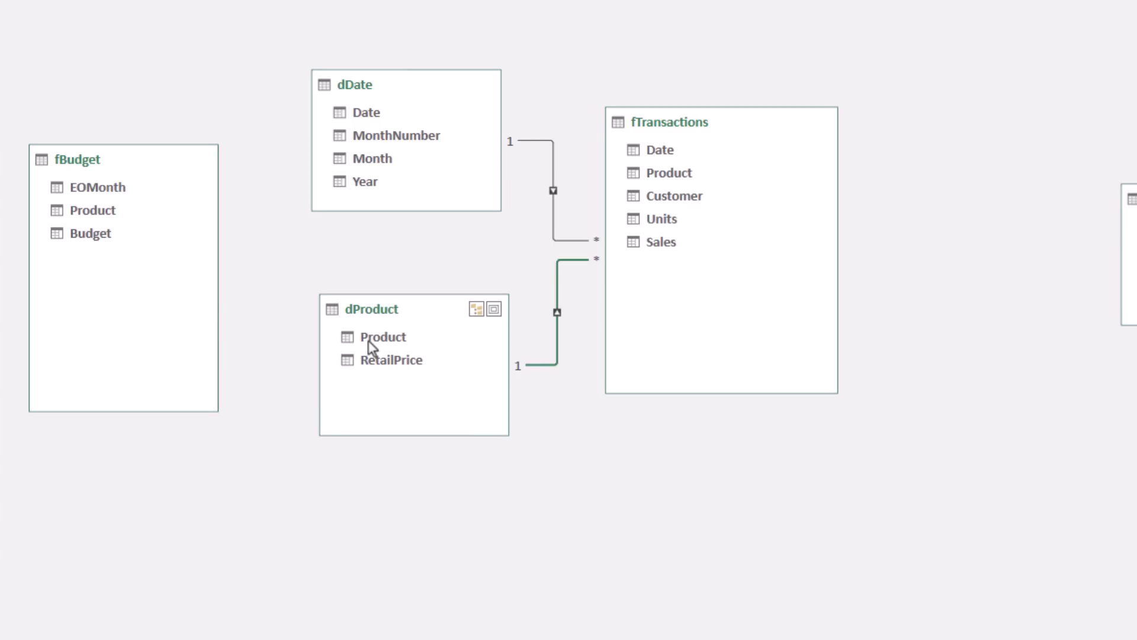
# Link dProduct[Product] to fBudget[Product] and try relating dDate[Date] to fBudget
pyautogui.moveTo(369, 343); pyautogui.dragTo(123, 217)
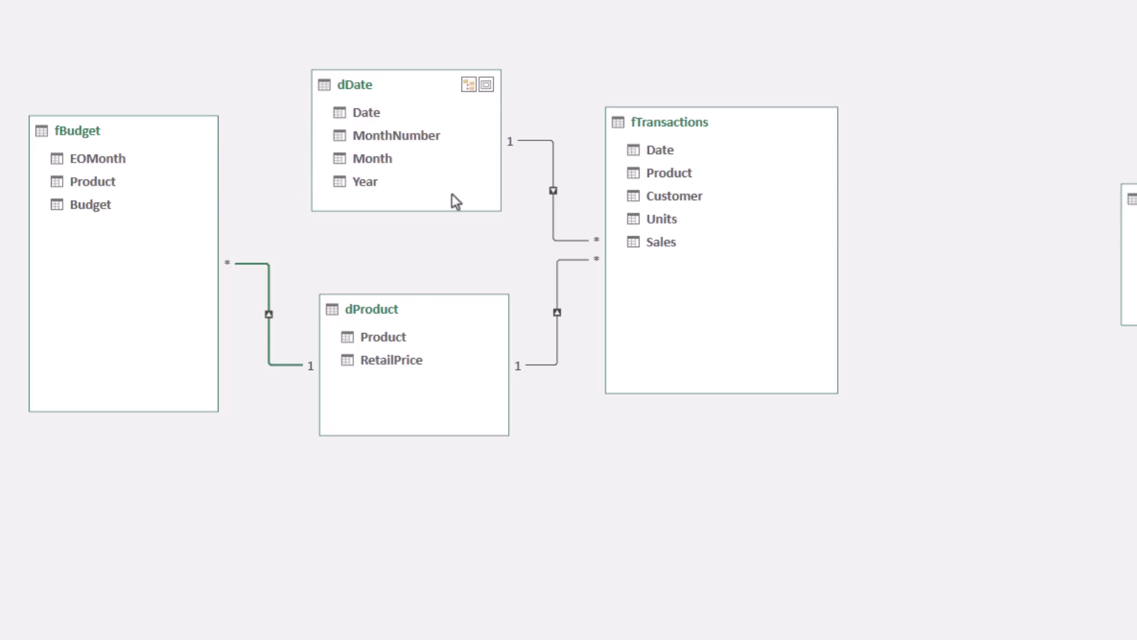
pyautogui.moveTo(380, 114); pyautogui.dragTo(129, 158)
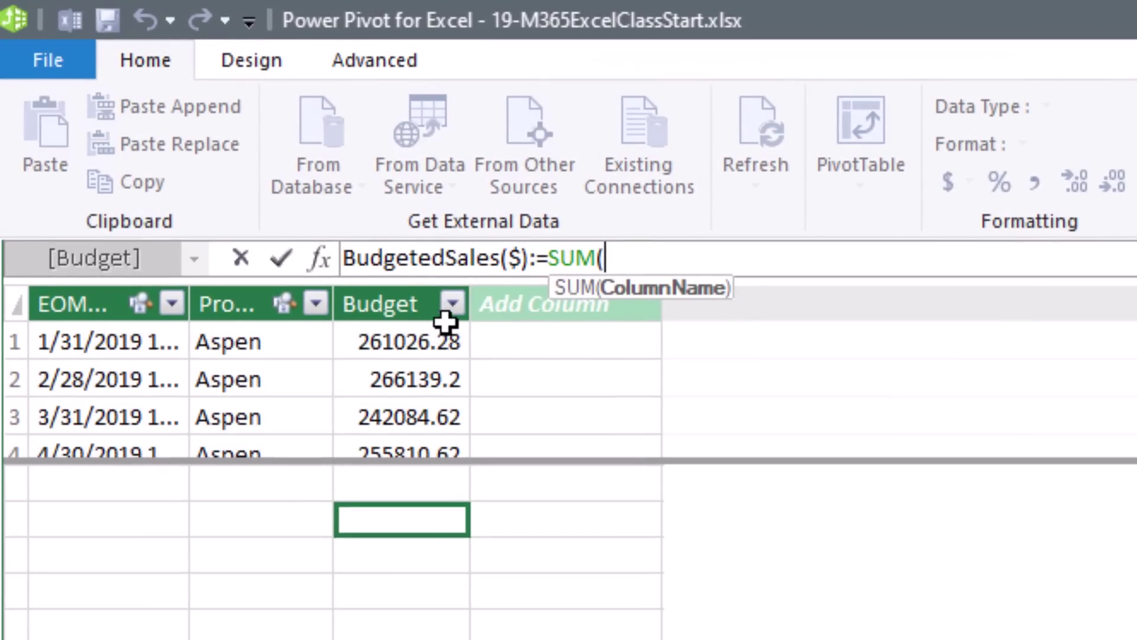
# Finish BudgetedSales($) as SUM(fBudget[Budget]) and ActualSales($) as SUM(fTransactions[Sales])
pyautogui.click(409, 311)
pyautogui.write(')')
pyautogui.press('Return')
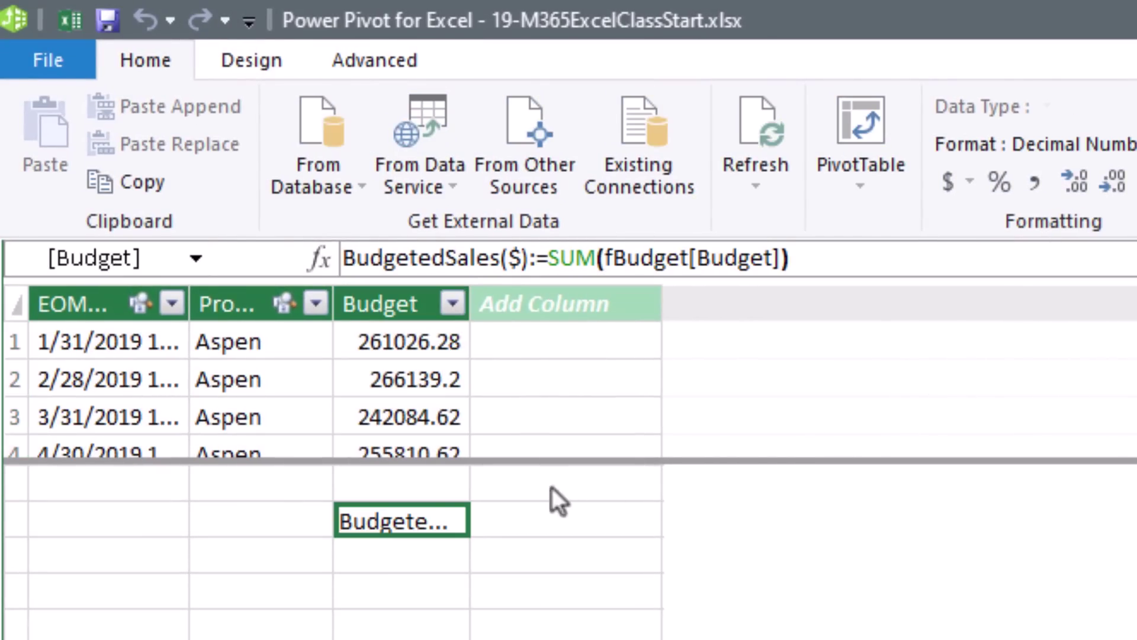
pyautogui.moveTo(471, 304); pyautogui.dragTo(794, 332)
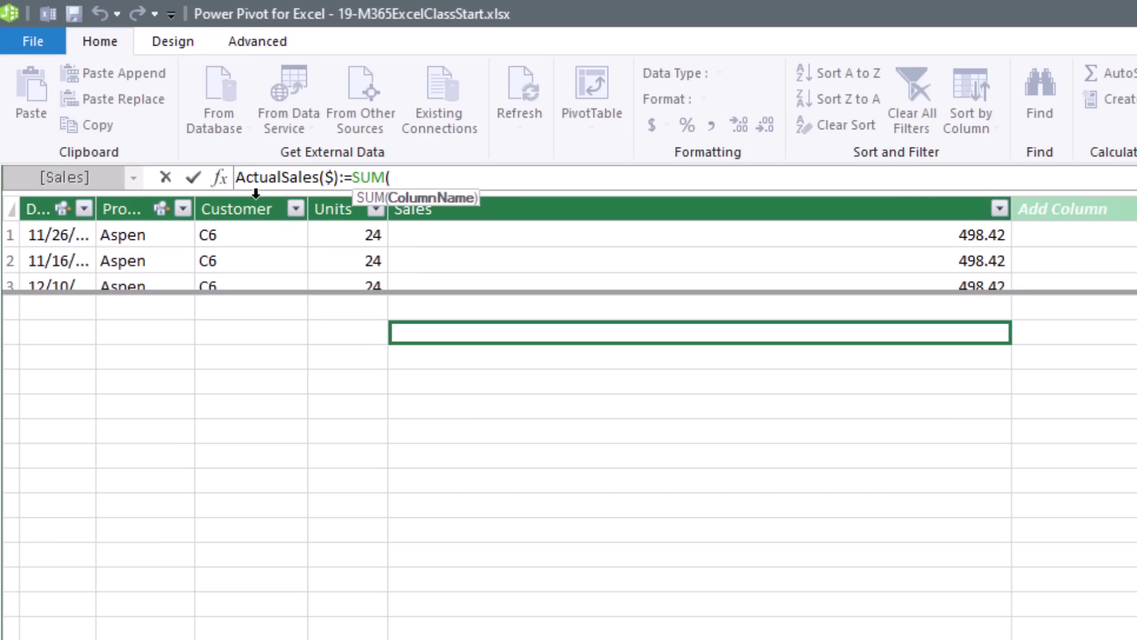
pyautogui.click(601, 194)
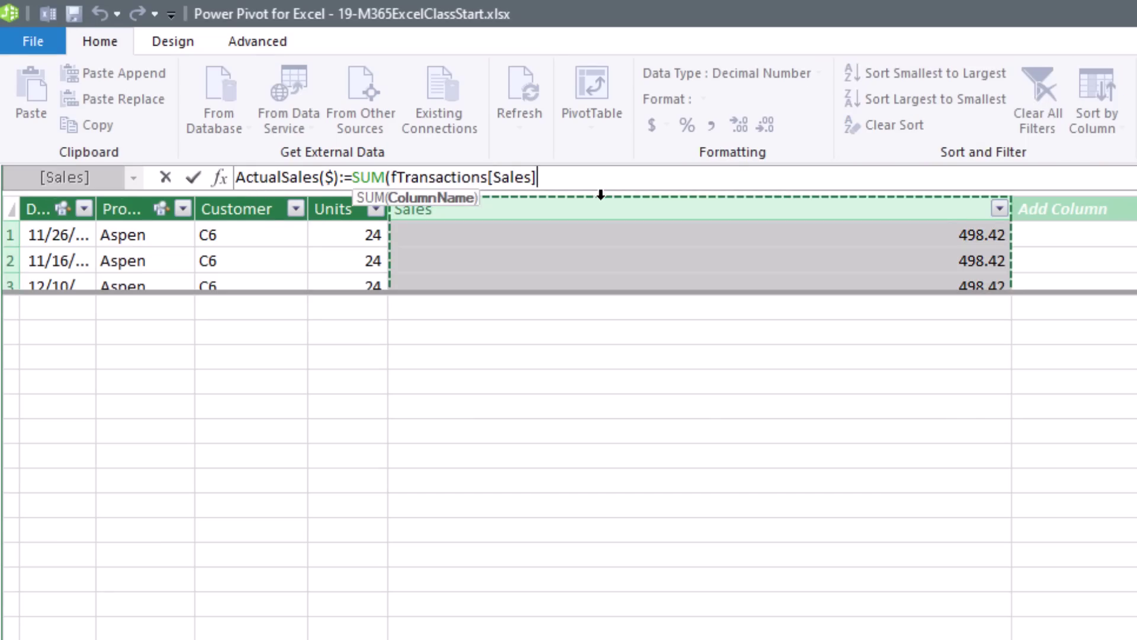
pyautogui.write(')')
pyautogui.press('Return')
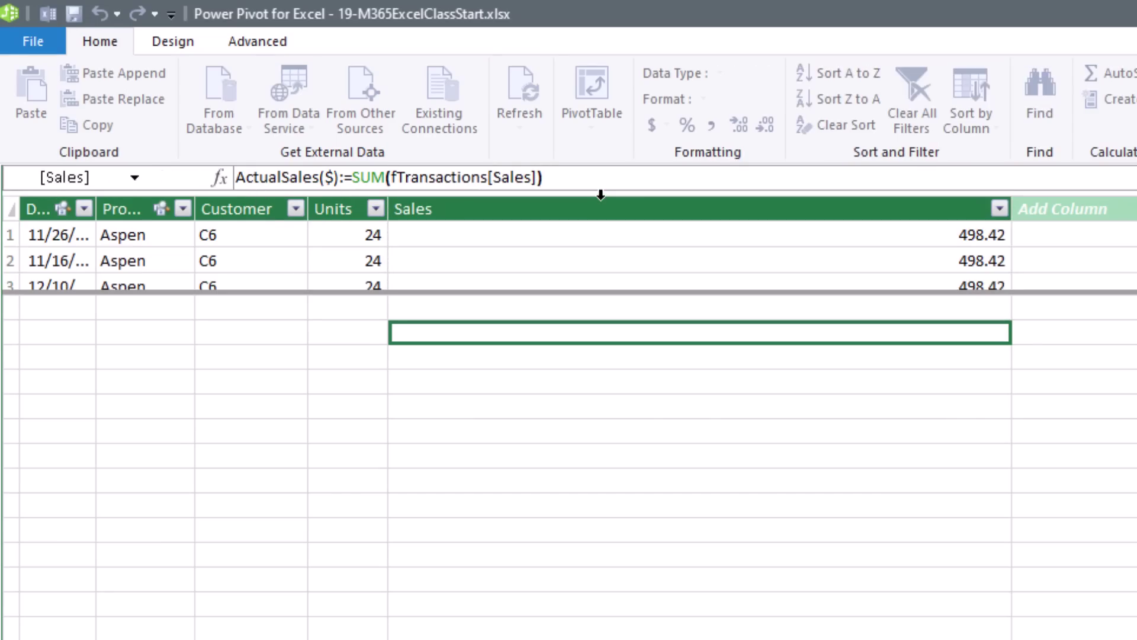
# Add the measure Var($):=[ActualSales($)]-[BudgetedSales($)]
pyautogui.press('Down')
pyautogui.write('Var($):=')
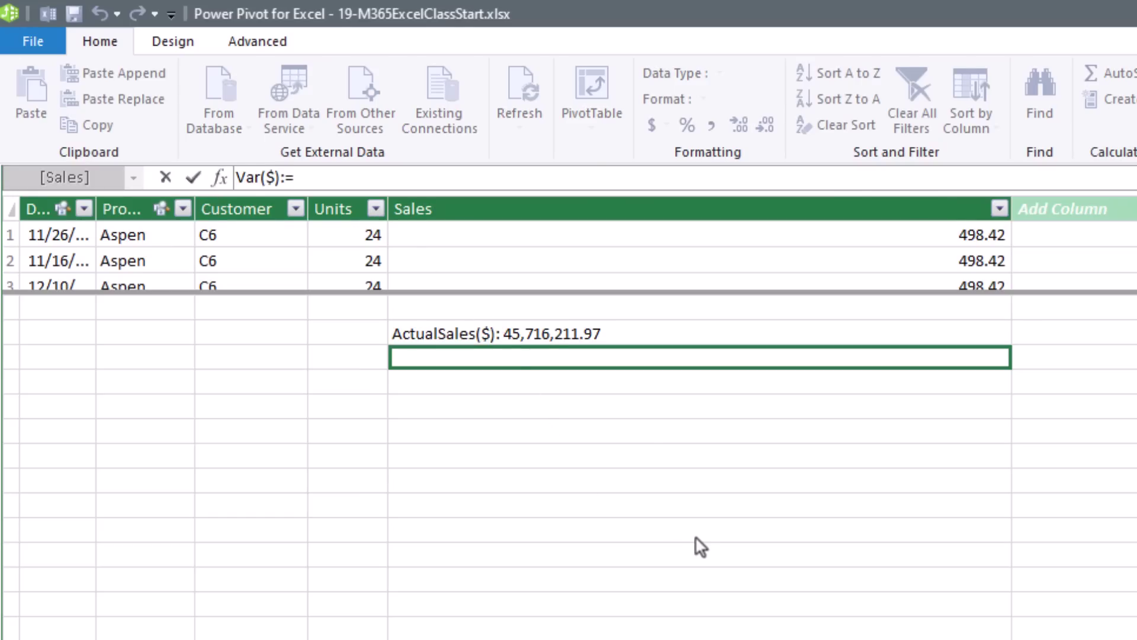
pyautogui.write('[')
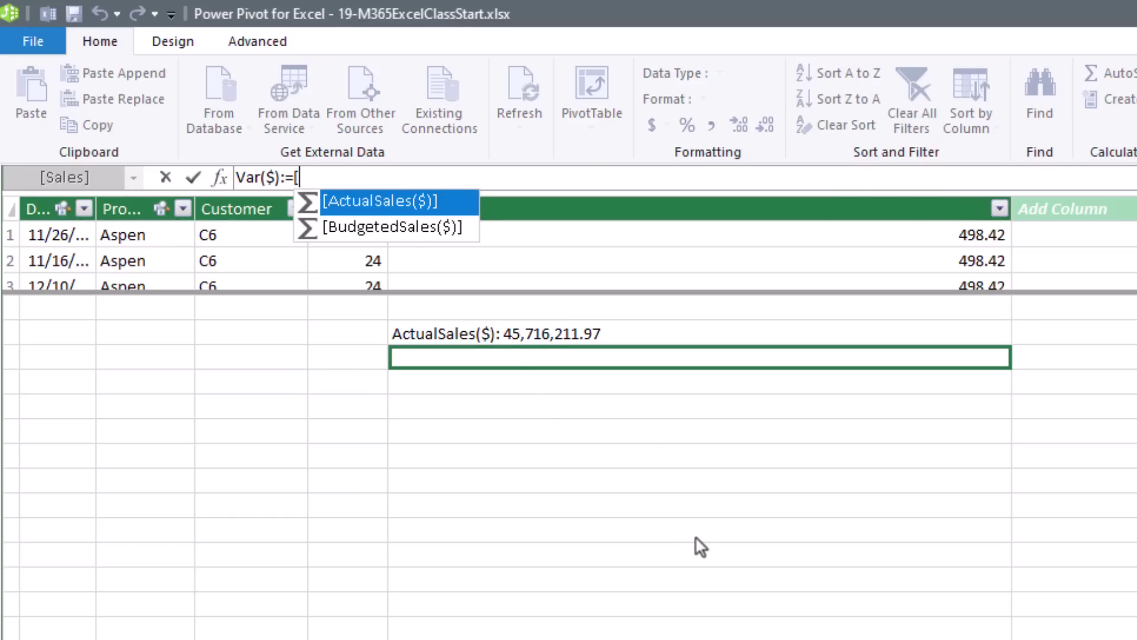
pyautogui.press('Tab')
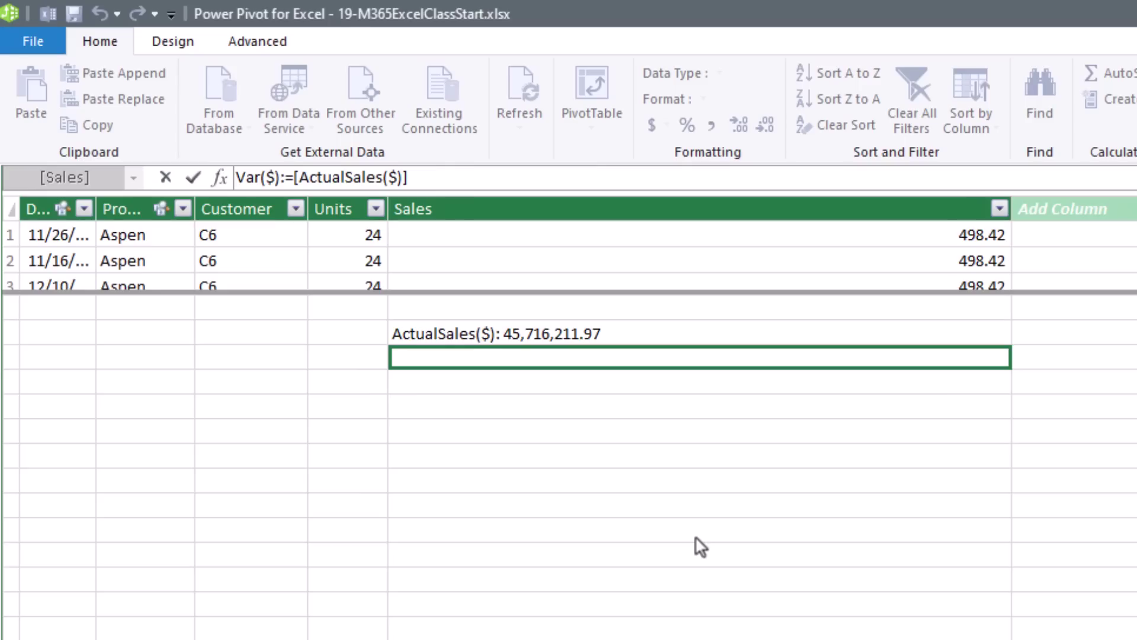
pyautogui.write('-[')
pyautogui.press('Down')
pyautogui.press('Tab')
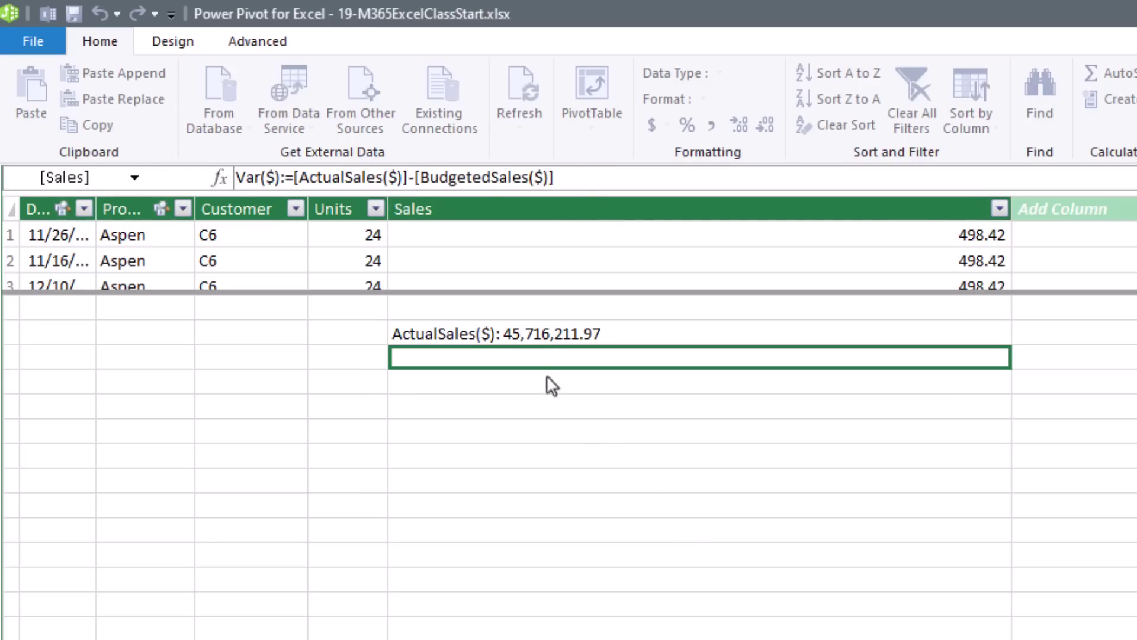
pyautogui.press('Return')
# Add %Var:=DIVIDE([Var($)],[BudgetedSales($)]) and format it as a percentage
pyautogui.write('%Var:=DIVIDE(')
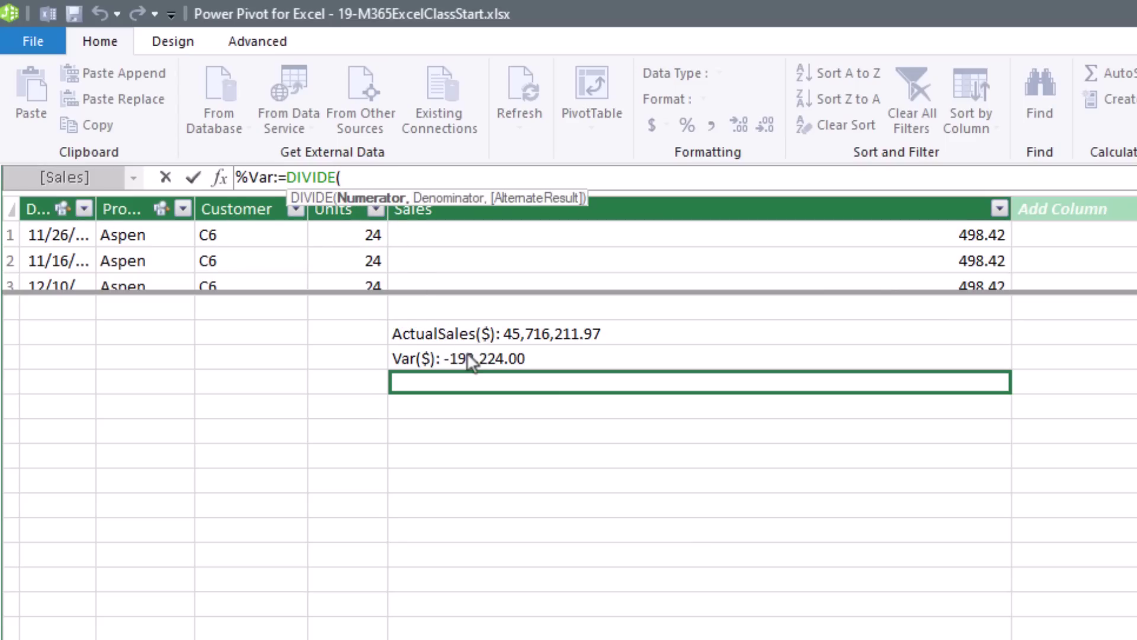
pyautogui.write('[')
pyautogui.press('Down')
pyautogui.press('Down')
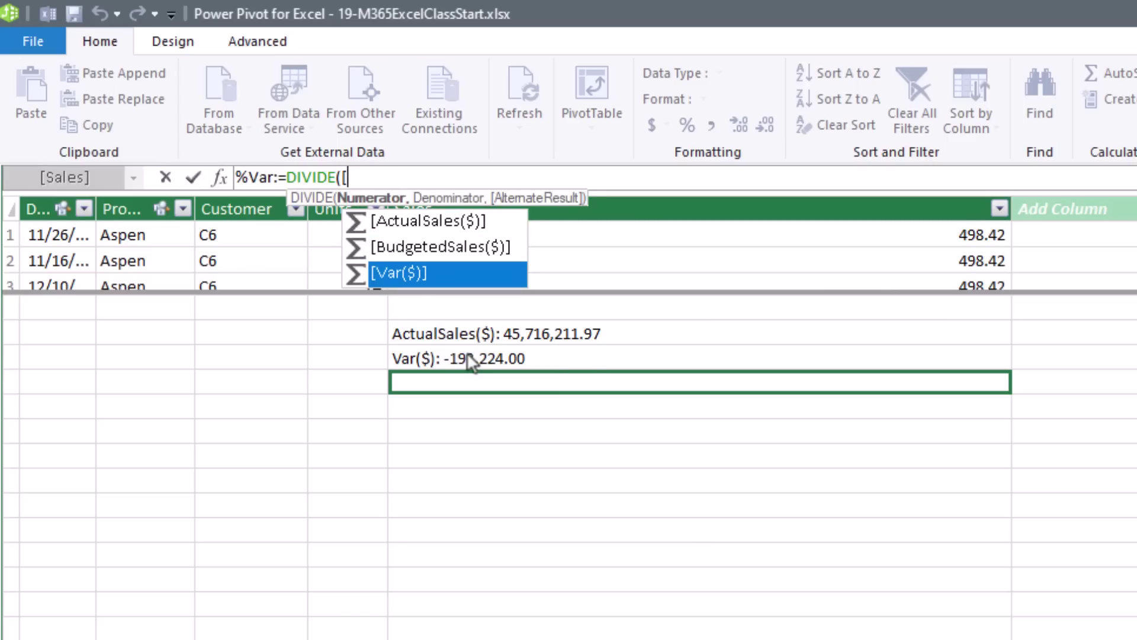
pyautogui.press('Tab')
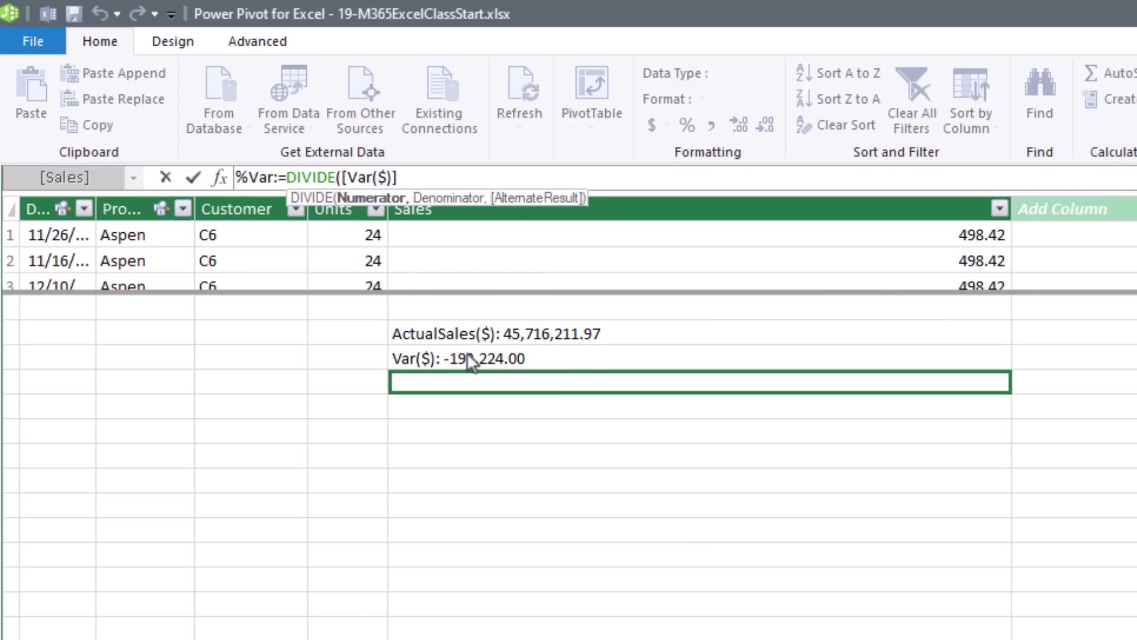
pyautogui.write(',[')
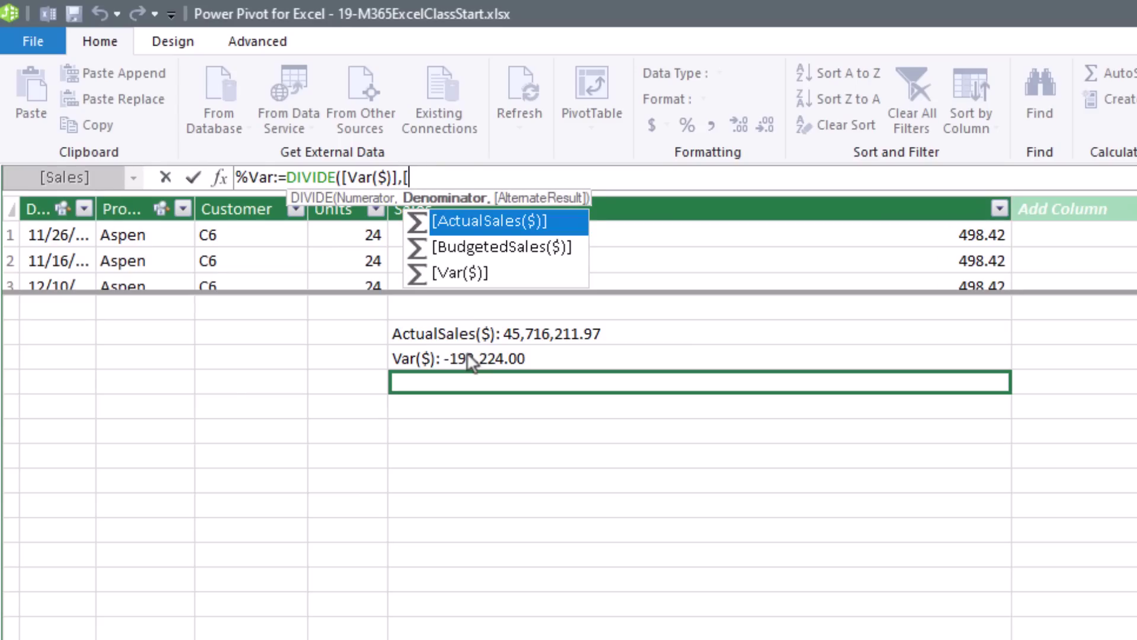
pyautogui.press('Down')
pyautogui.press('Tab')
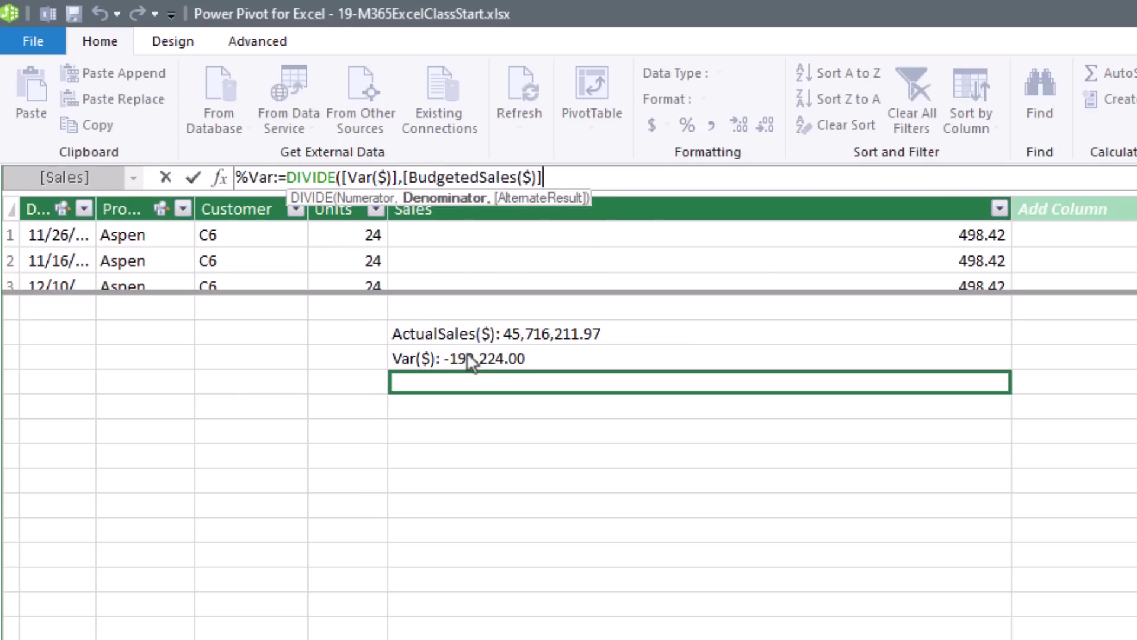
pyautogui.write(')')
pyautogui.press('Return')
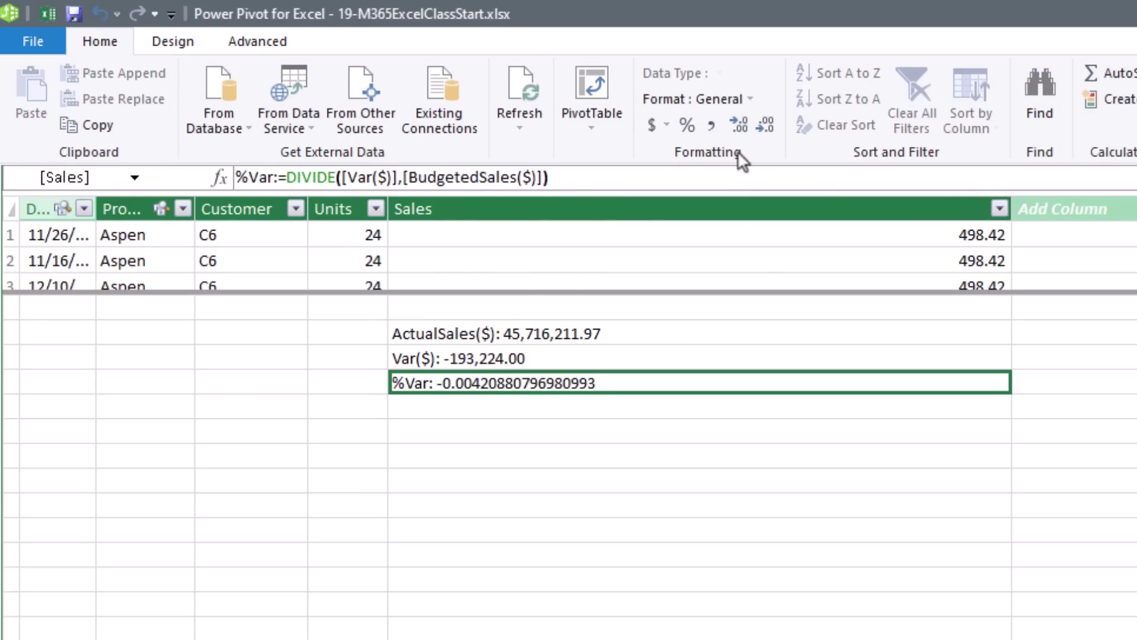
pyautogui.click(686, 126)
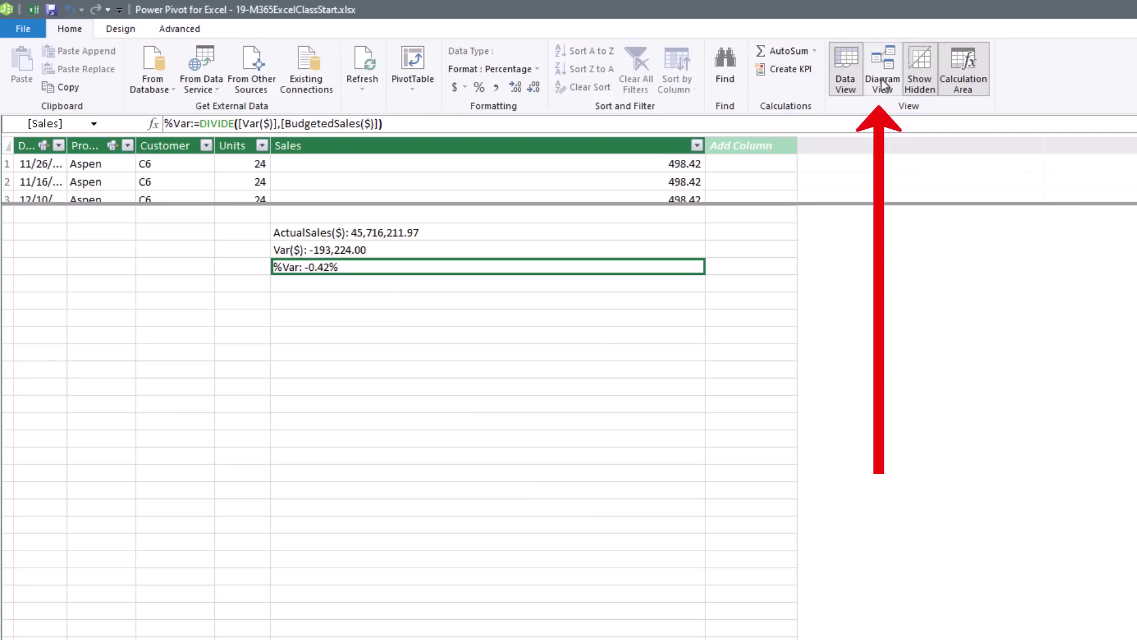
# In Diagram View, hide fBudget's EOMonth, Product and Budget columns from client tools
pyautogui.click(883, 83)
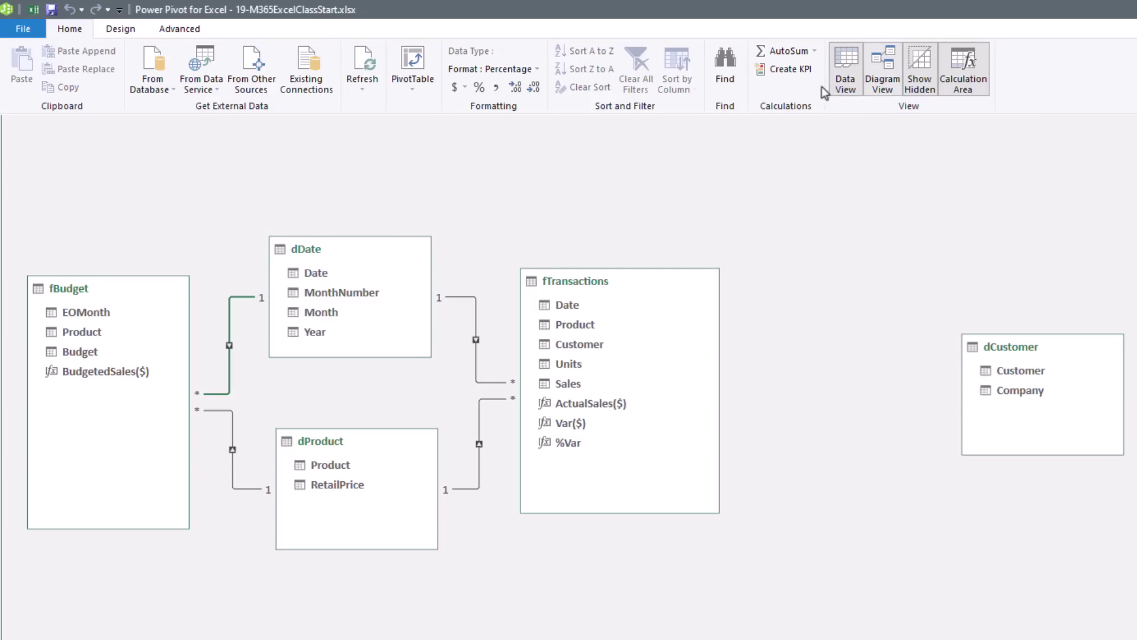
pyautogui.click(112, 314)
pyautogui.keyDown('shift'); pyautogui.click(90, 353); pyautogui.keyUp('shift')
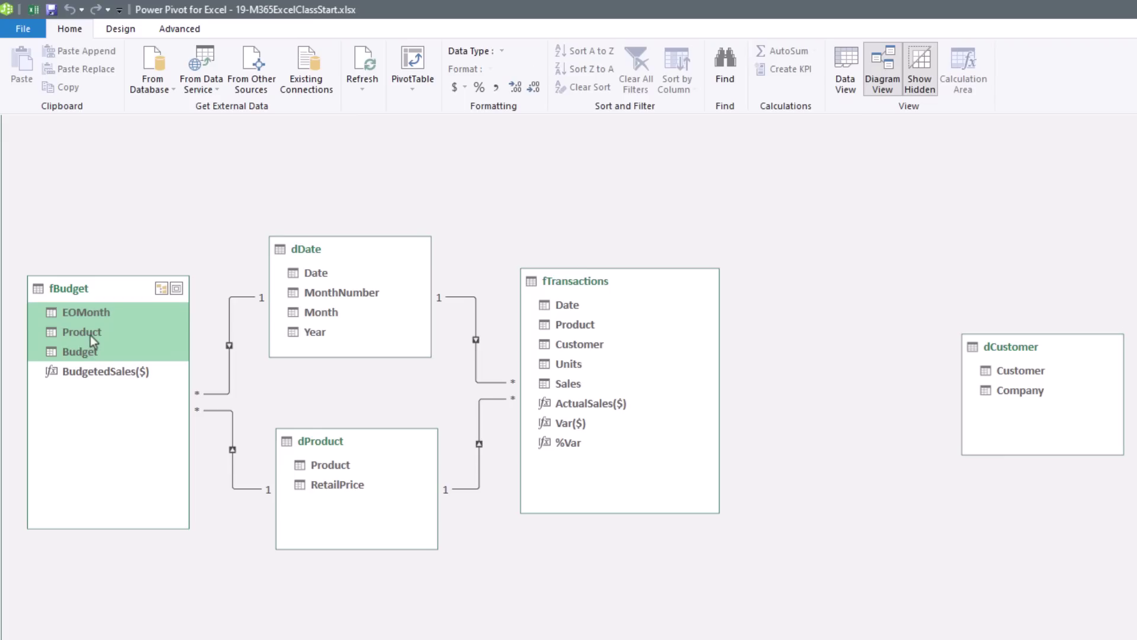
pyautogui.rightClick(90, 331)
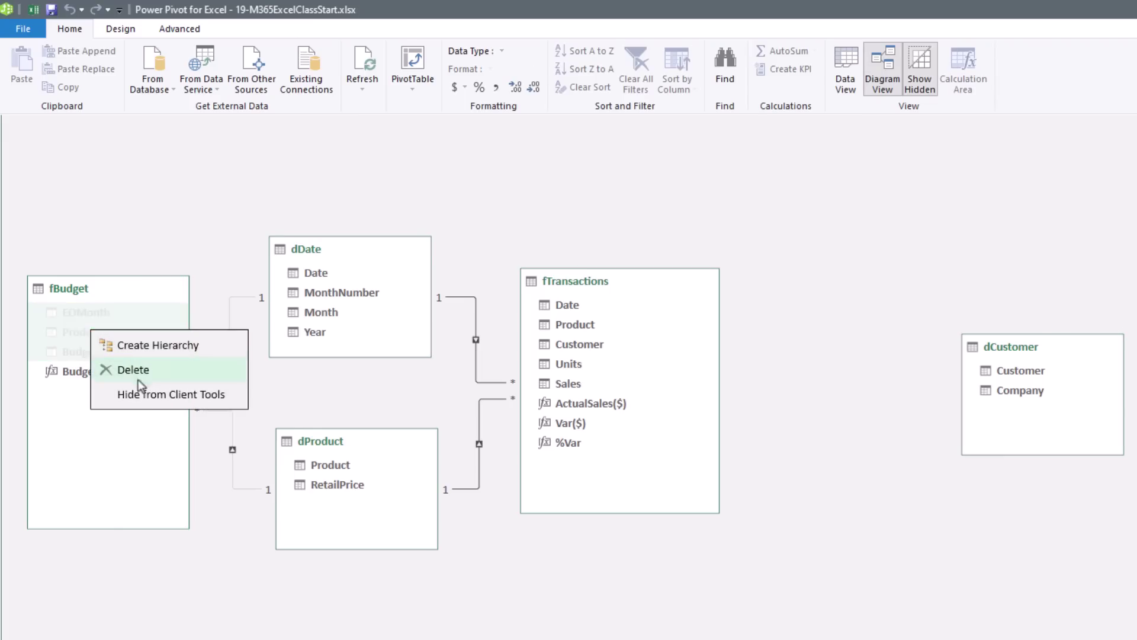
pyautogui.click(141, 401)
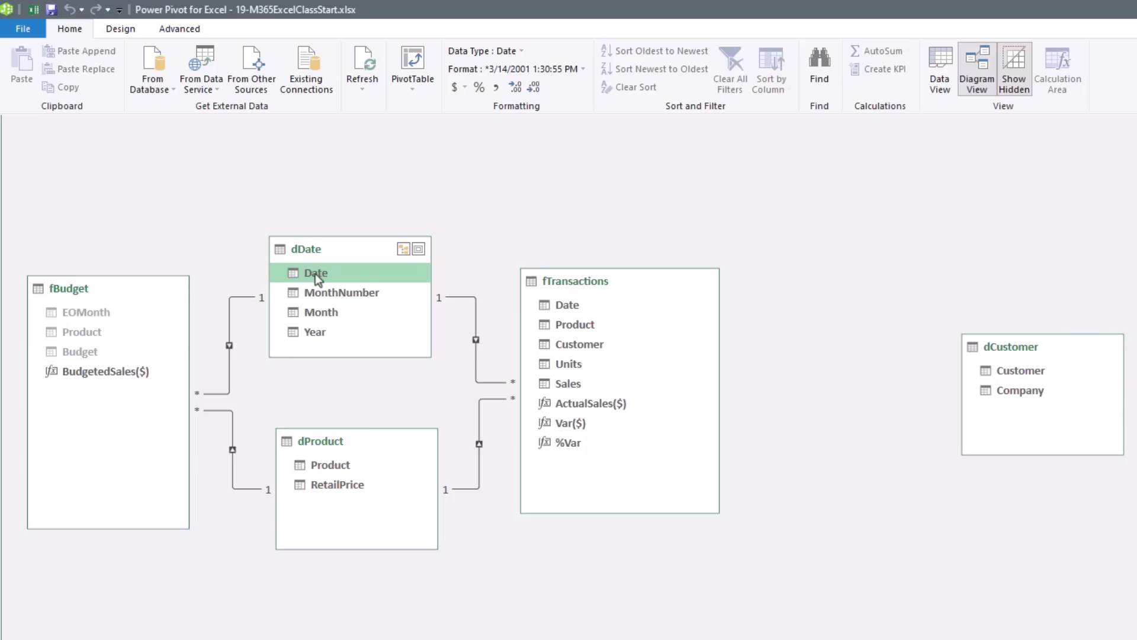
# Hide dDate's Date and MonthNumber columns from client tools as well
pyautogui.keyDown('ctrl'); pyautogui.click(358, 294); pyautogui.keyUp('ctrl')
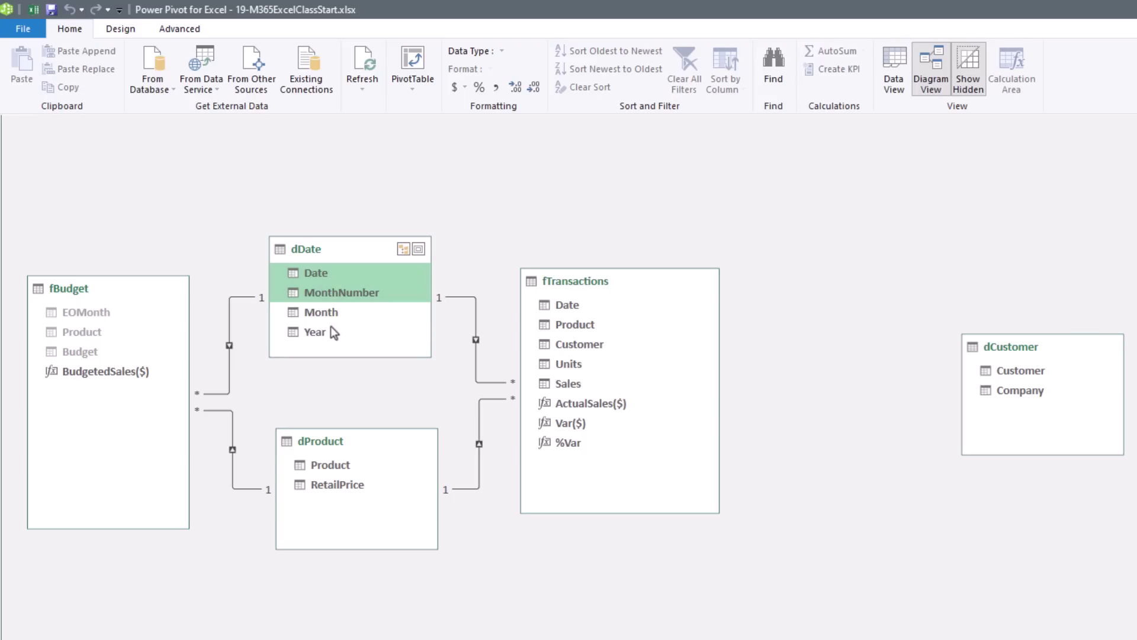
pyautogui.rightClick(344, 287)
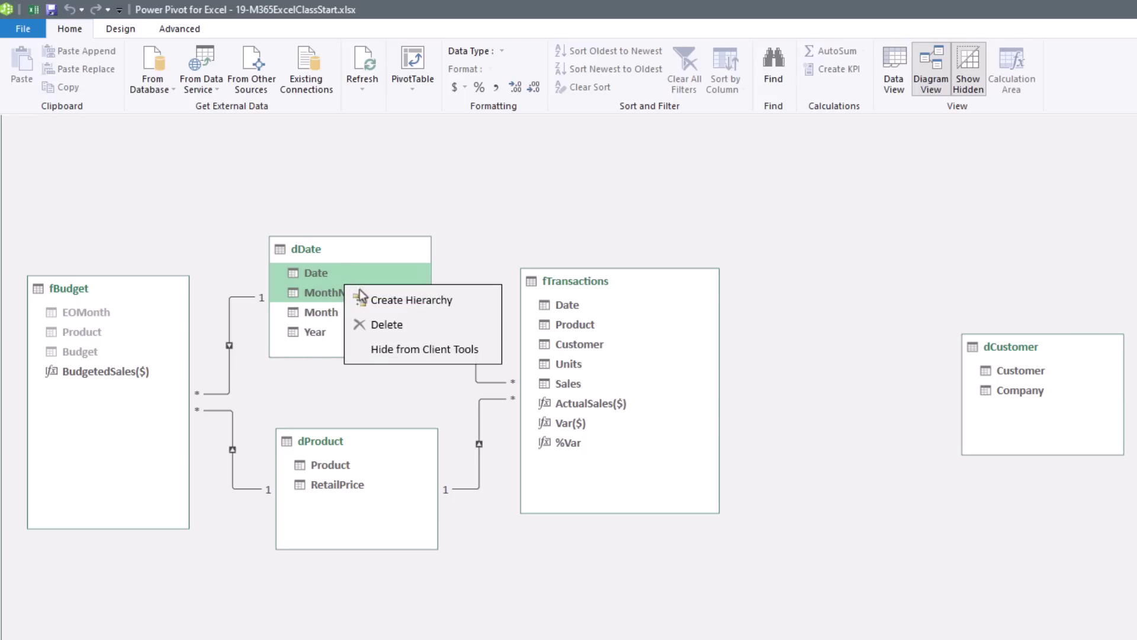
pyautogui.click(405, 351)
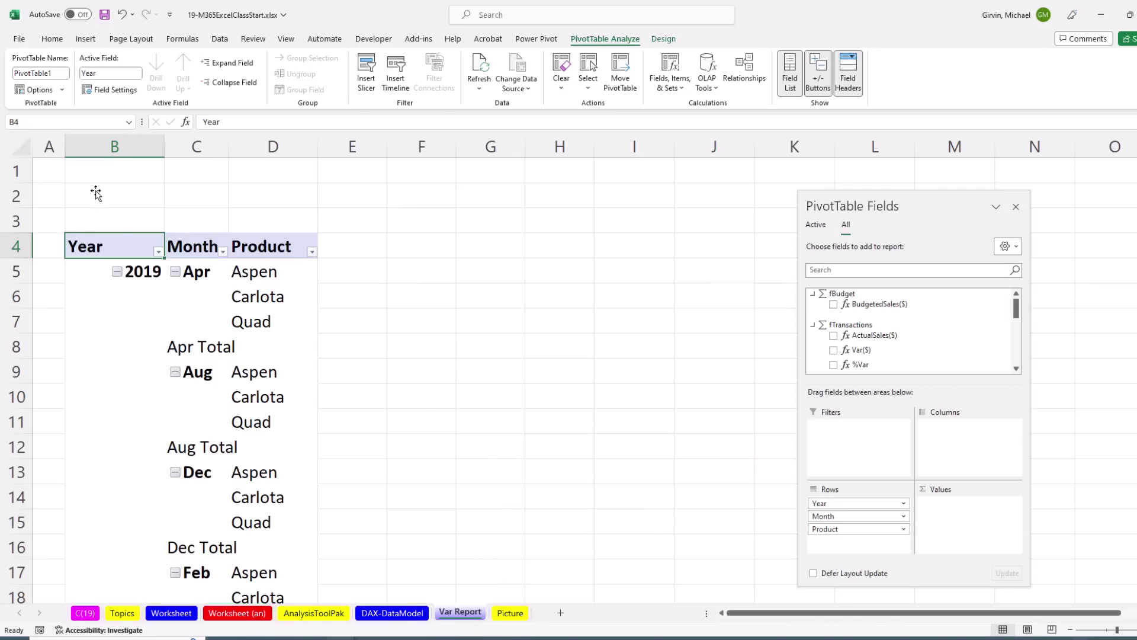
# Tick BudgetedSales($), ActualSales($), Var($) and %Var, and move Product above Year in Rows
pyautogui.click(833, 304)
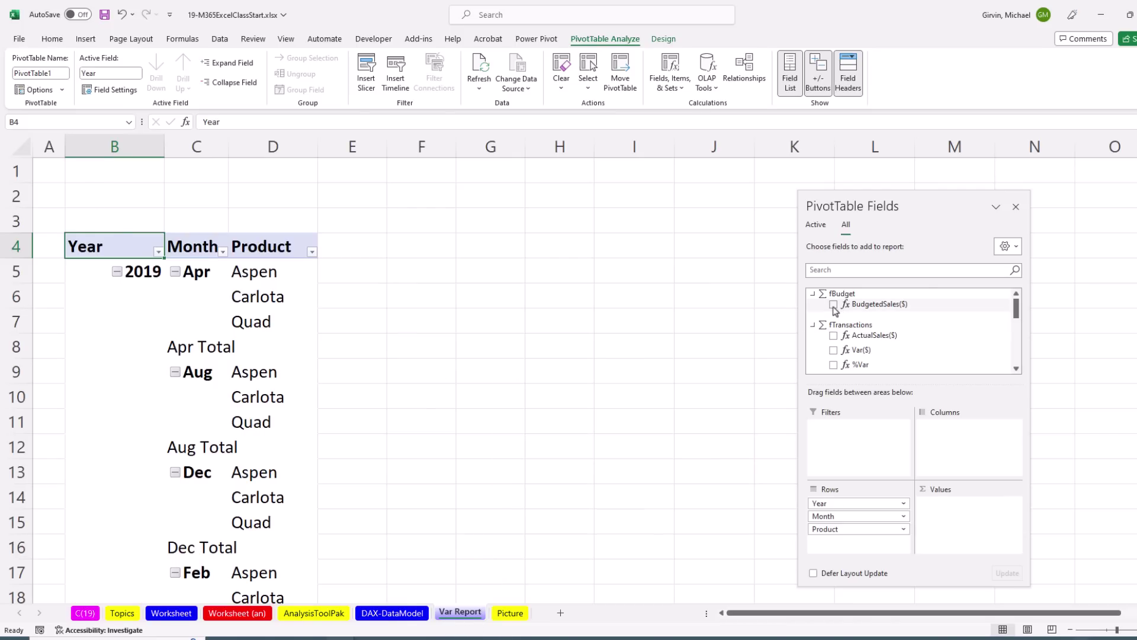
pyautogui.click(834, 336)
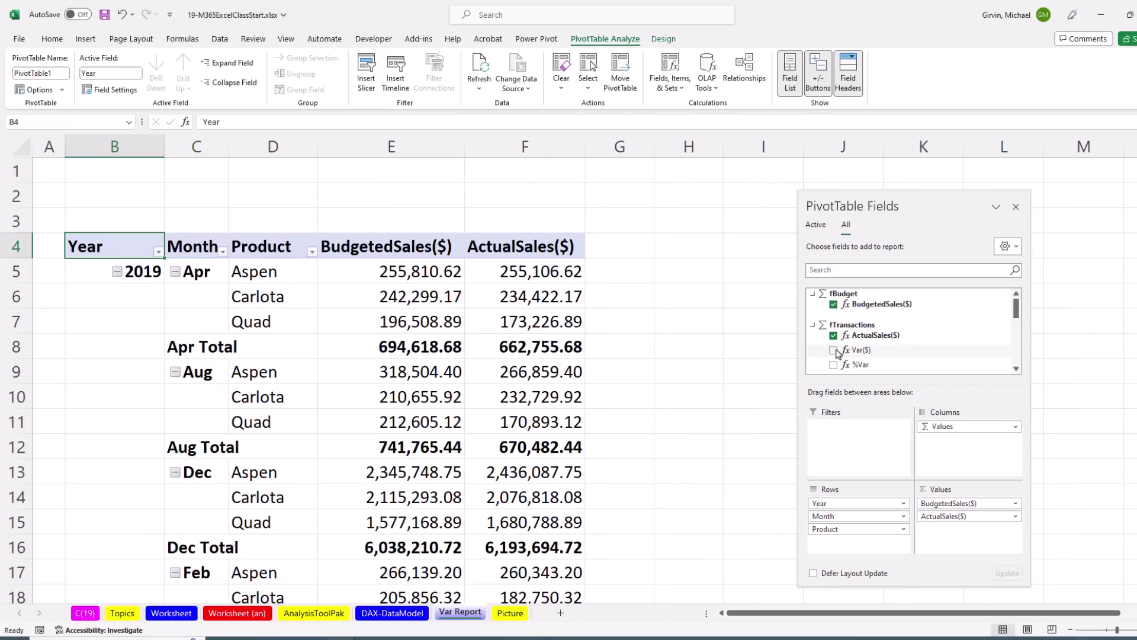
pyautogui.click(833, 350)
pyautogui.click(834, 364)
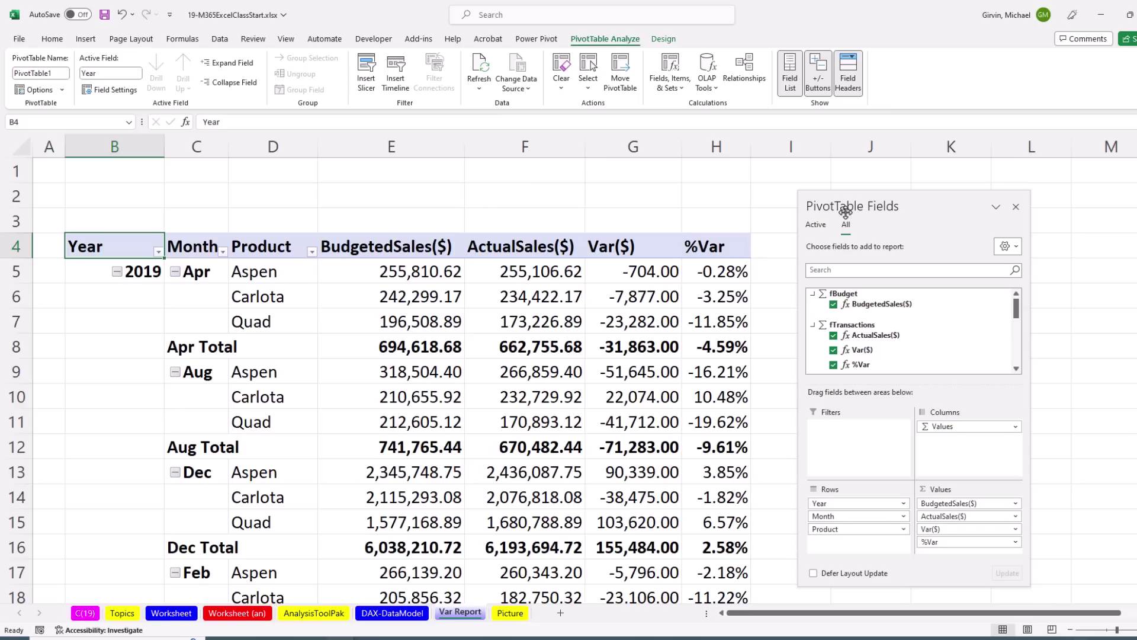
pyautogui.moveTo(845, 208); pyautogui.dragTo(908, 191)
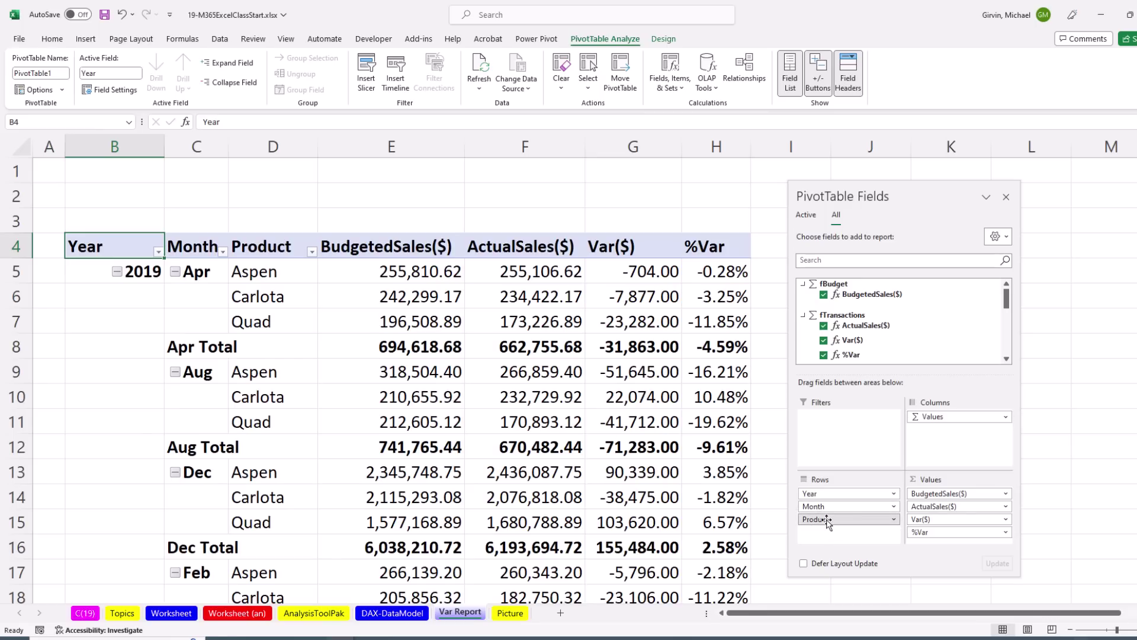
pyautogui.moveTo(827, 519); pyautogui.dragTo(839, 492)
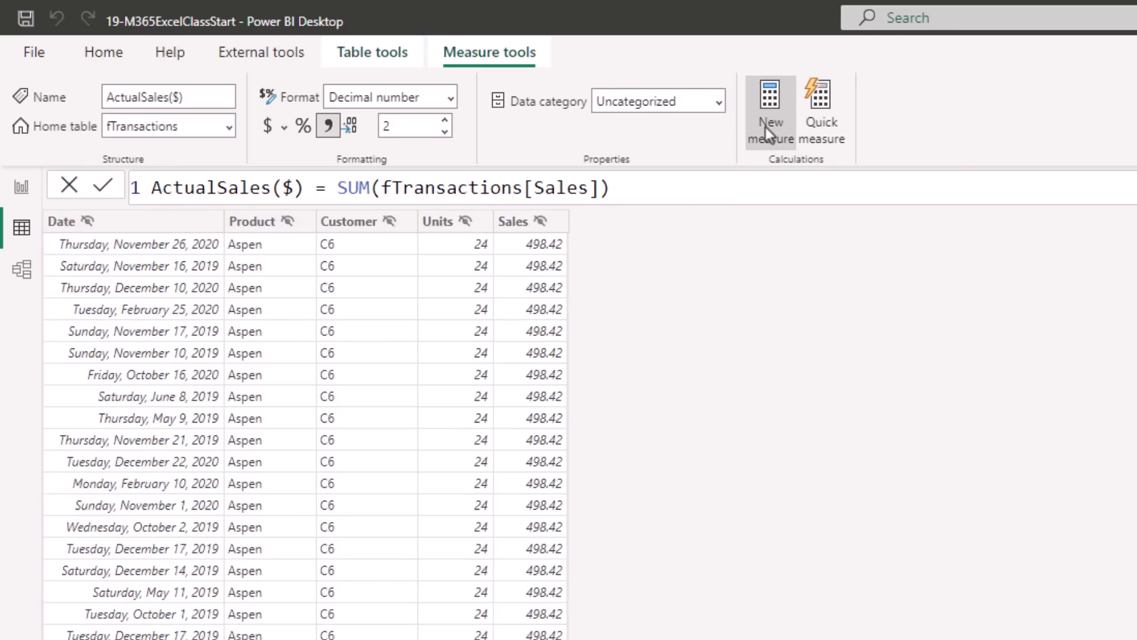
# Begin the BudgetedSales($) measure as = CALCULATE(SUM(fBudget[Budget]), with the cursor placed after CALCULATE(
pyautogui.write('BudgetedSales($) = CALCULATE(')
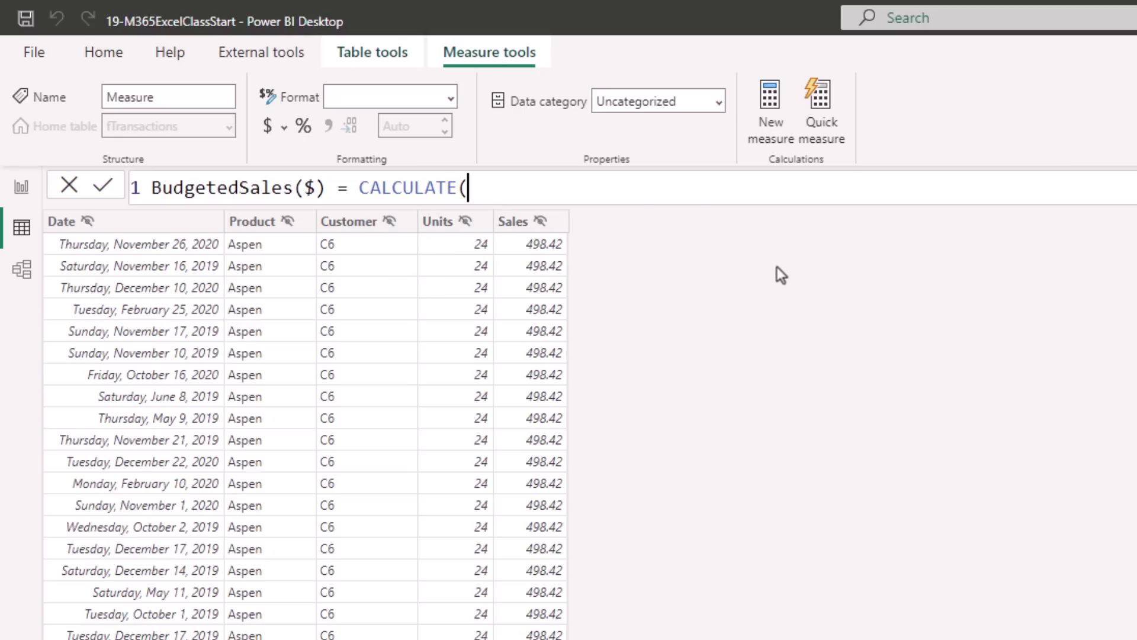
pyautogui.write('SUM(fb')
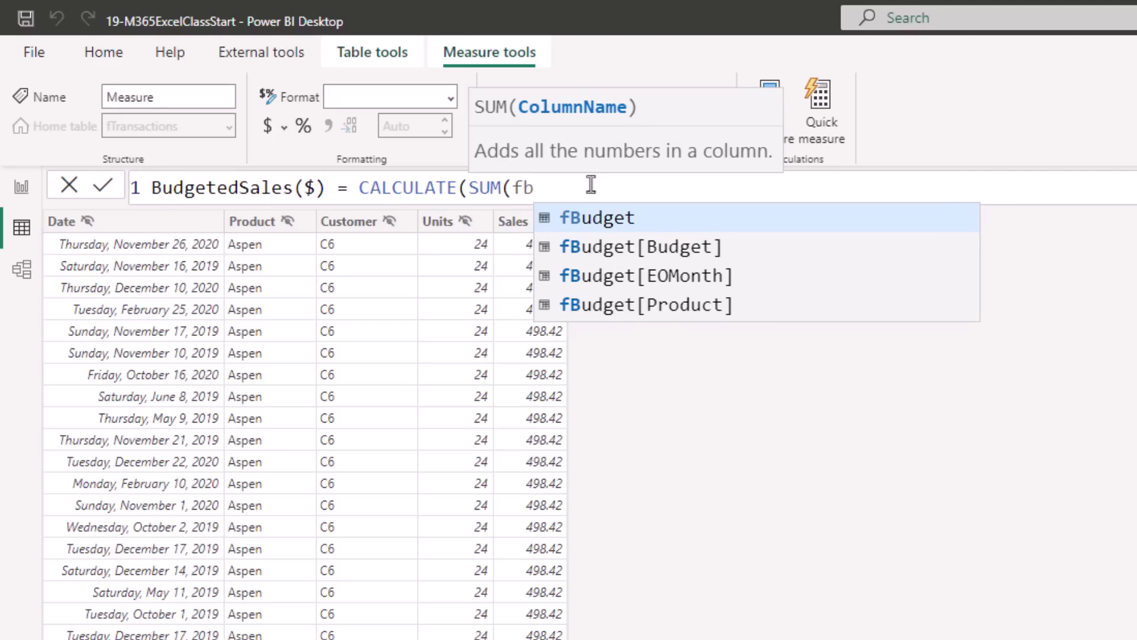
pyautogui.press('Down')
pyautogui.press('Tab')
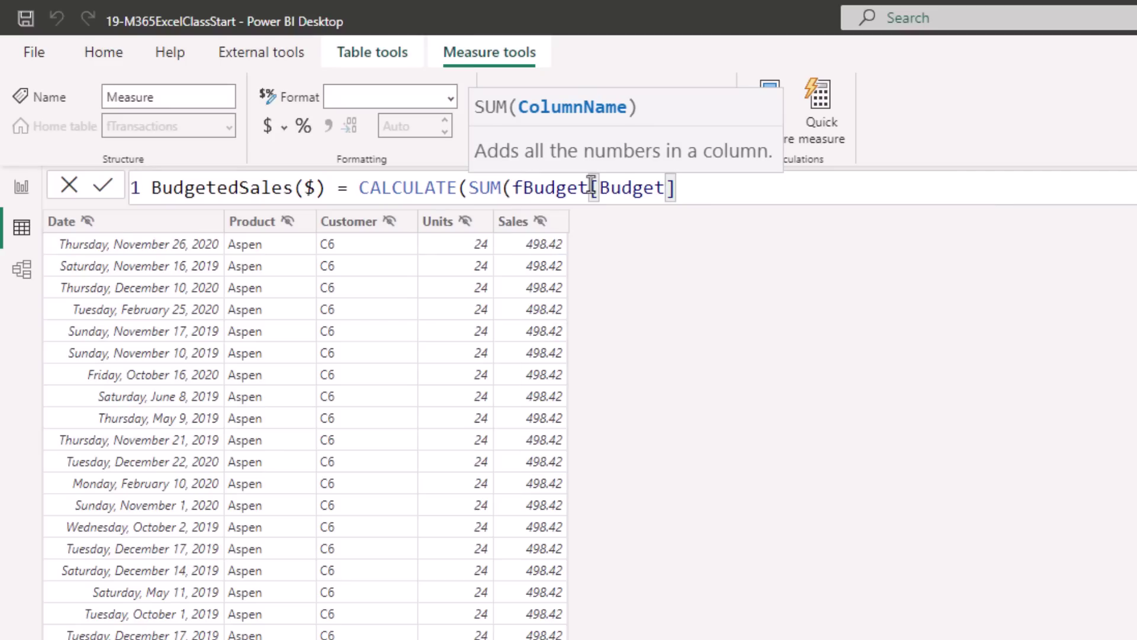
pyautogui.write(')')
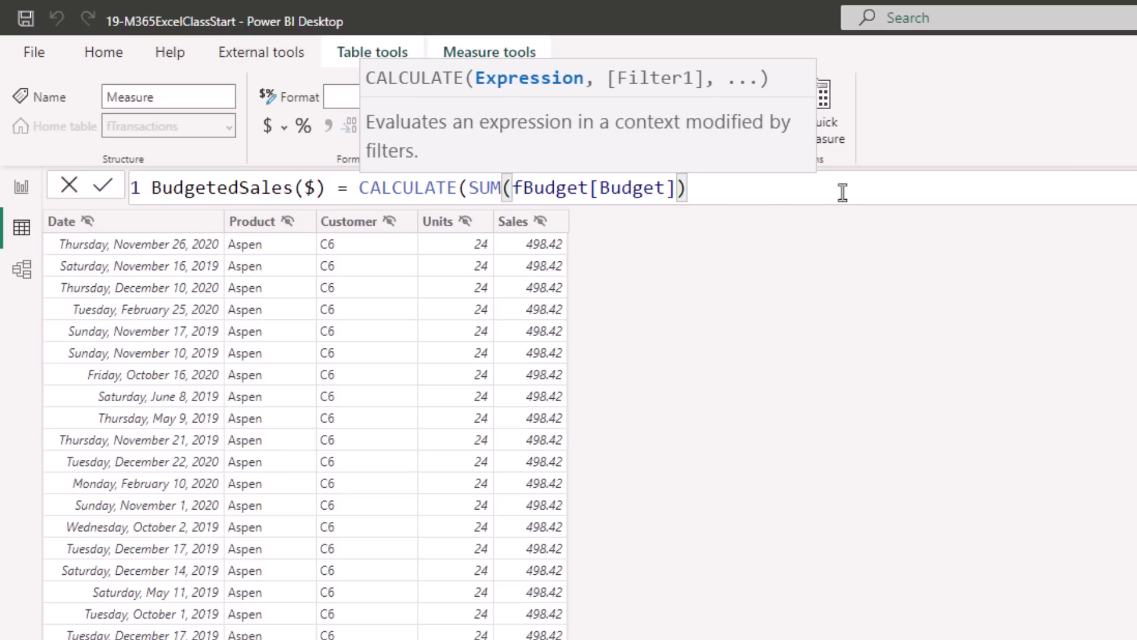
pyautogui.write(',')
pyautogui.click(468, 188)
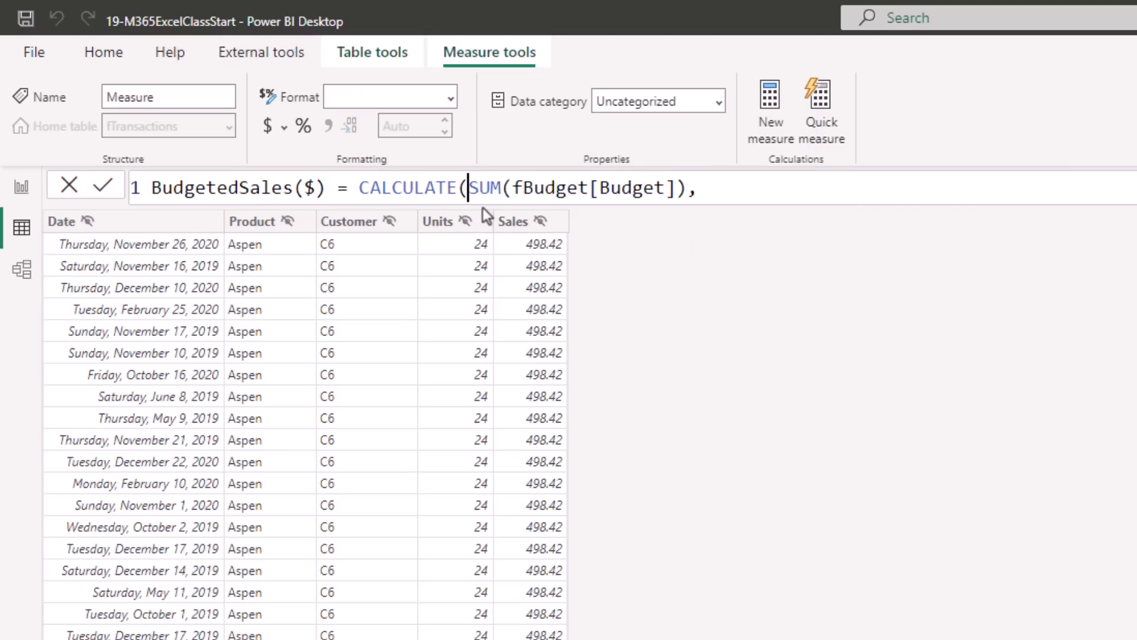
# Put SUM on its own indented line and add TREATAS(VALUES(dProduct[Product]),fBudget[Product]) as a filter
pyautogui.hotkey('alt', 'Return')
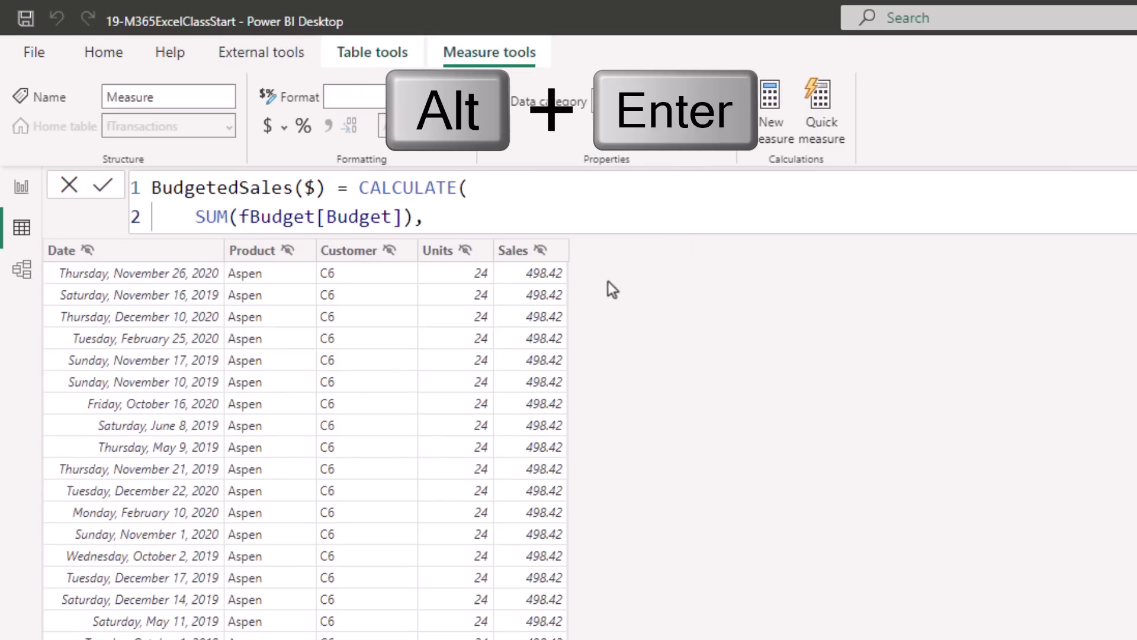
pyautogui.press('Tab')
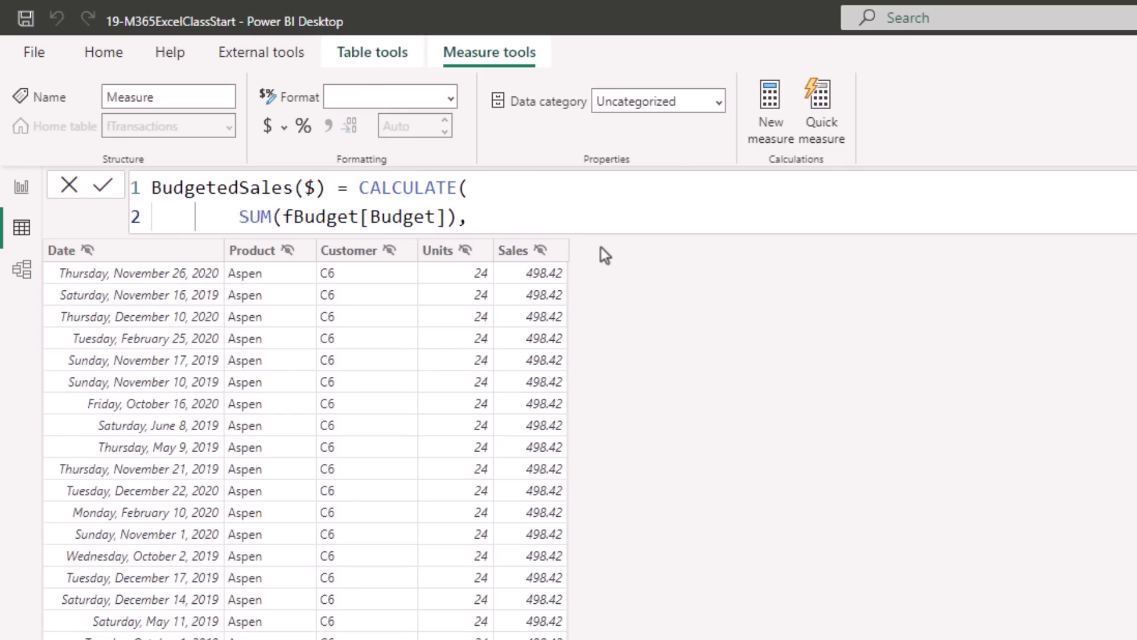
pyautogui.hotkey('alt', 'Return')
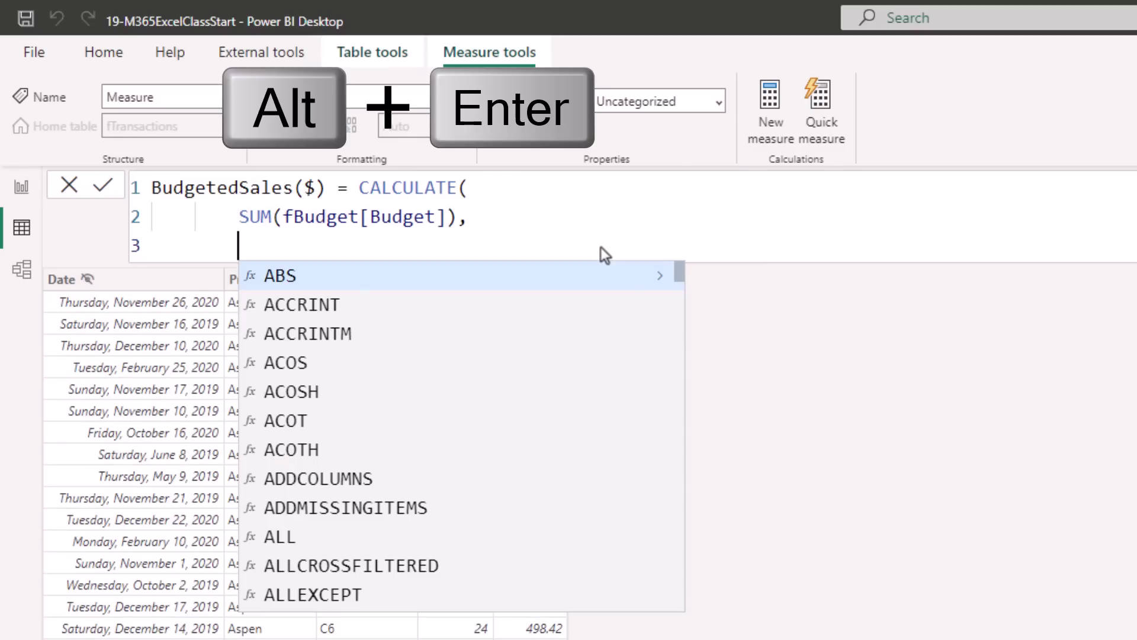
pyautogui.write('tr')
pyautogui.press('Tab')
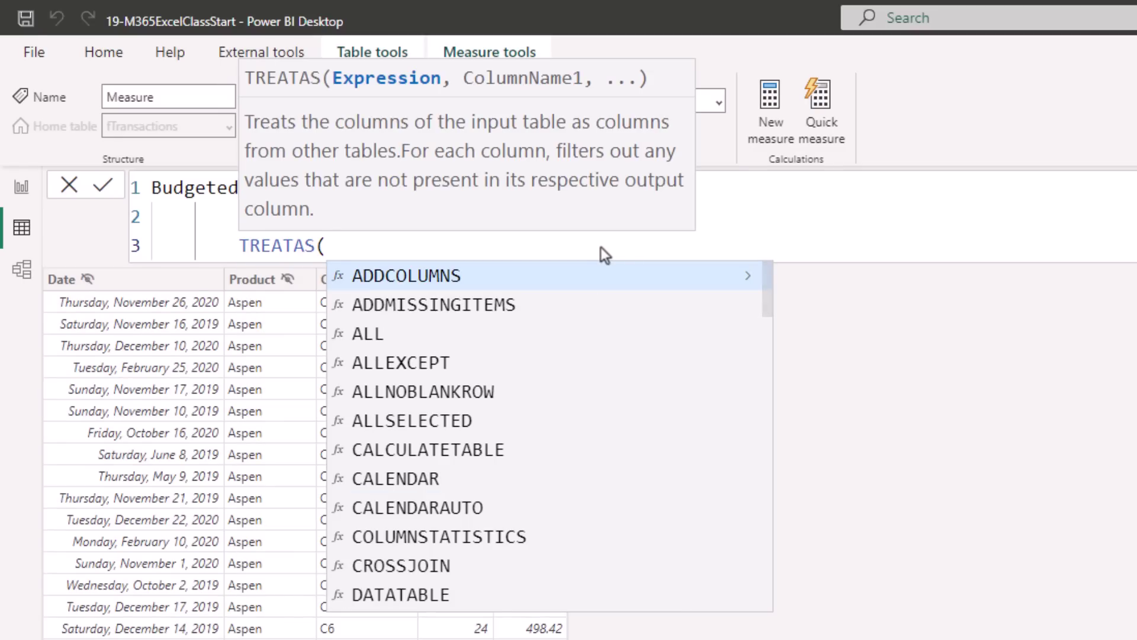
pyautogui.write('values')
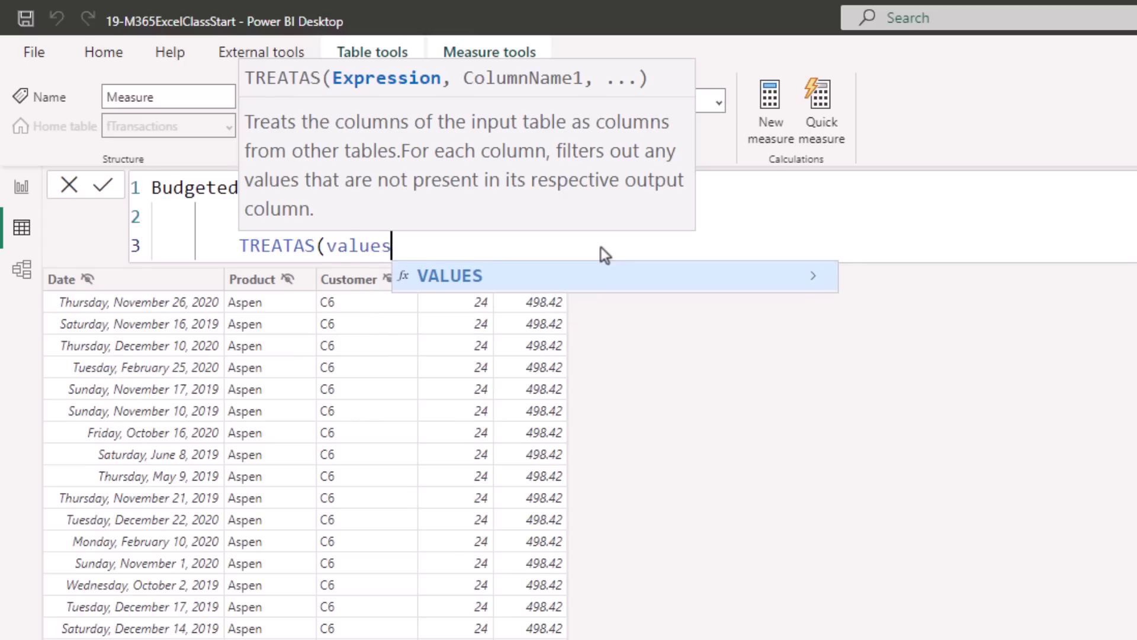
pyautogui.press('Tab')
pyautogui.write('dp')
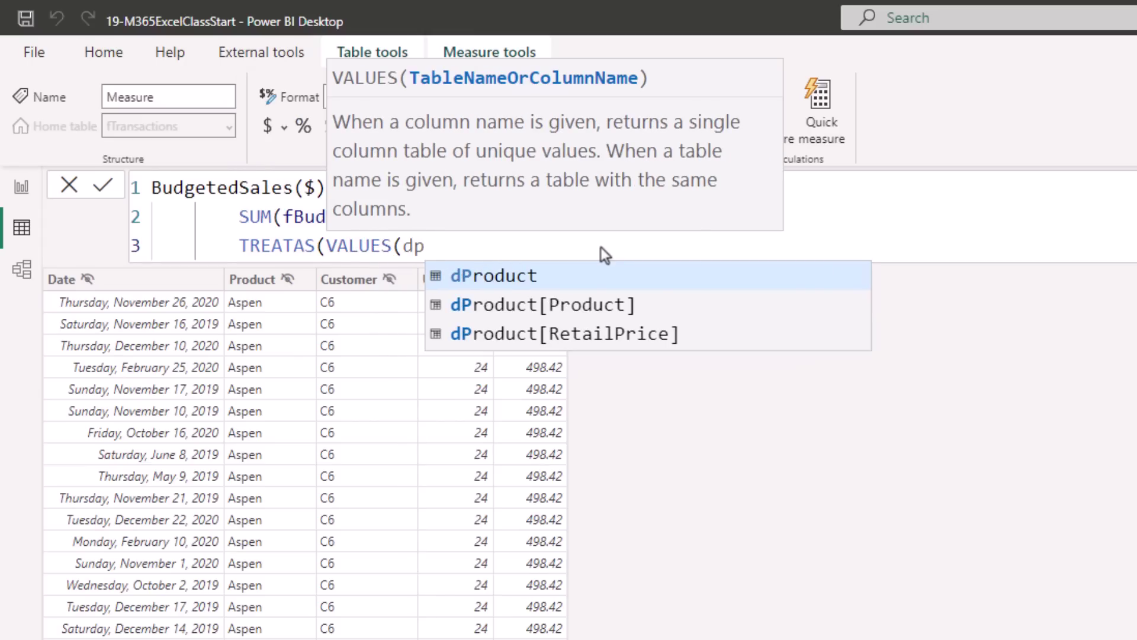
pyautogui.press('Down')
pyautogui.press('Tab')
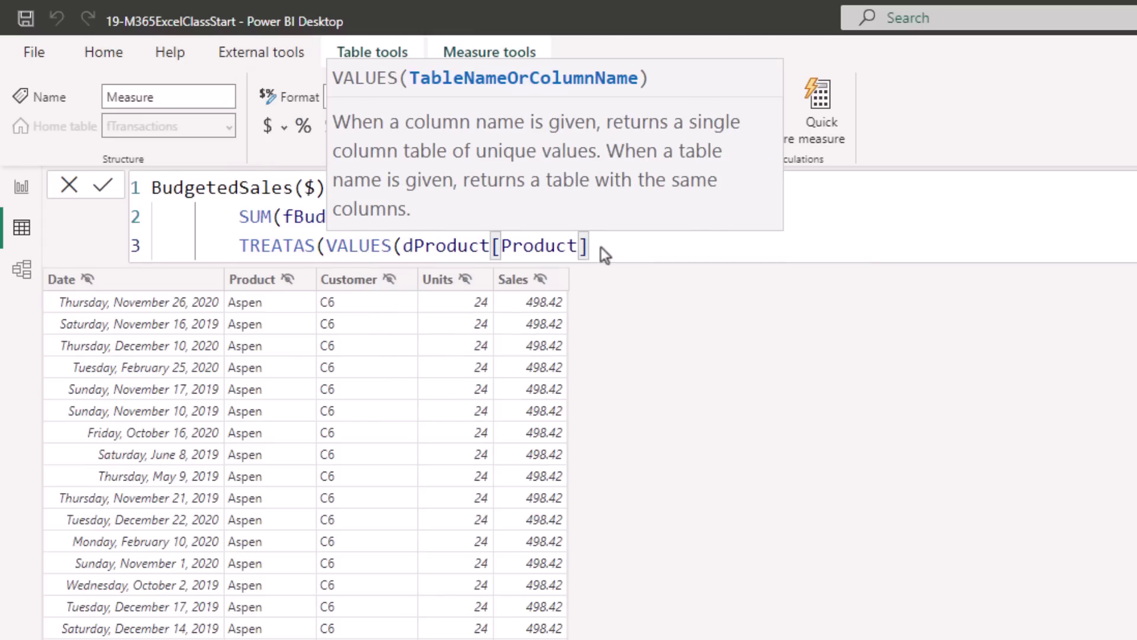
pyautogui.write(')')
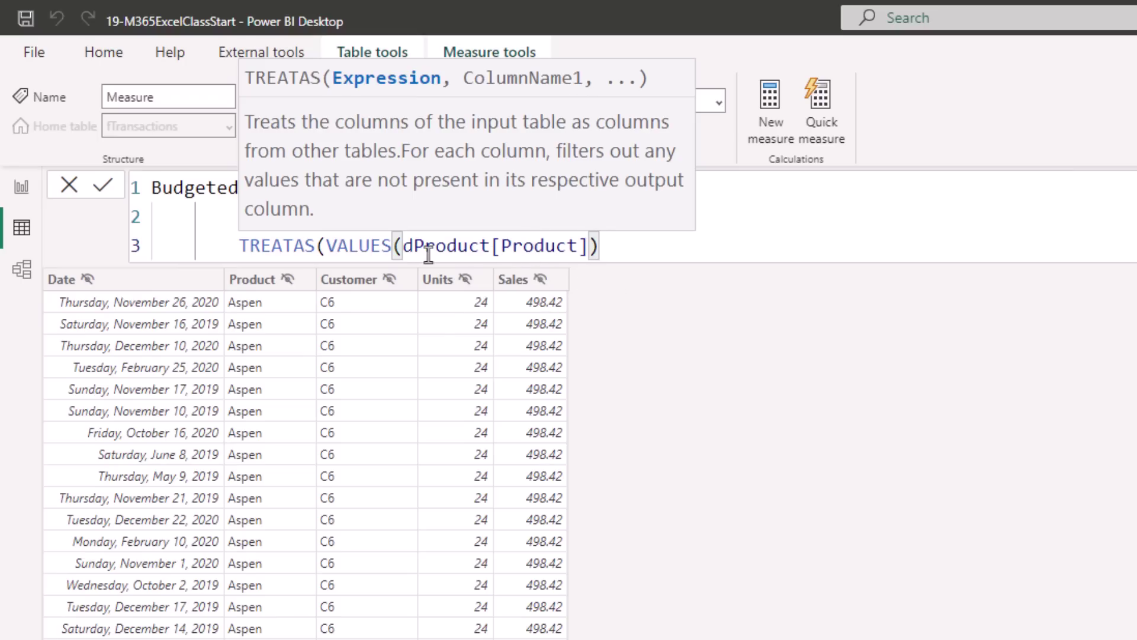
pyautogui.write(',')
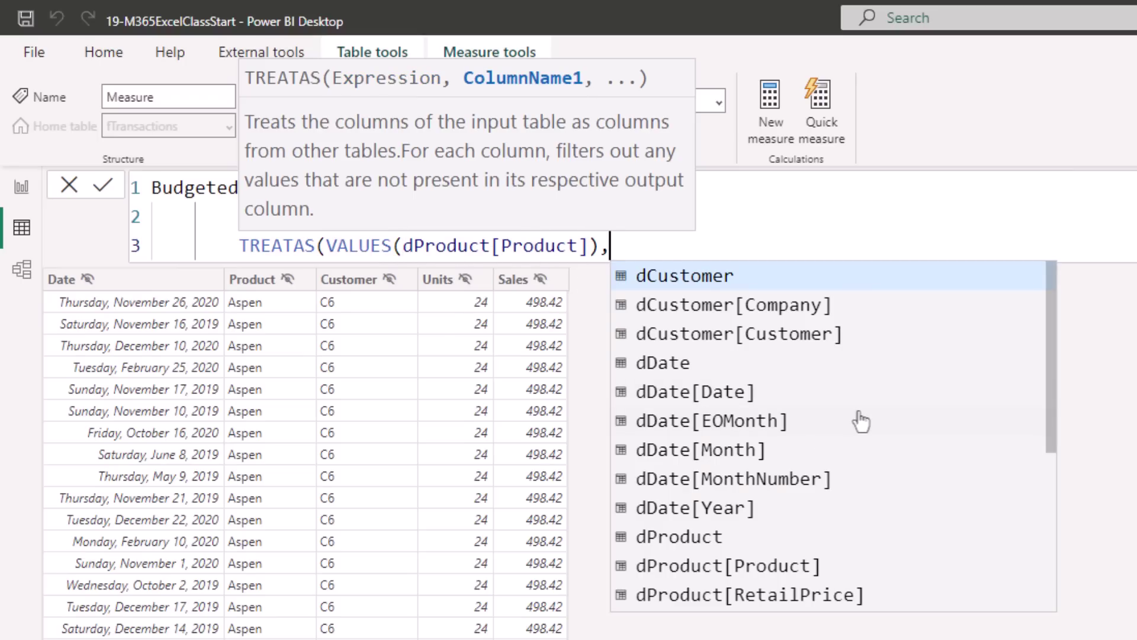
pyautogui.write('fb')
pyautogui.press('Down')
pyautogui.press('Down')
pyautogui.press('Down')
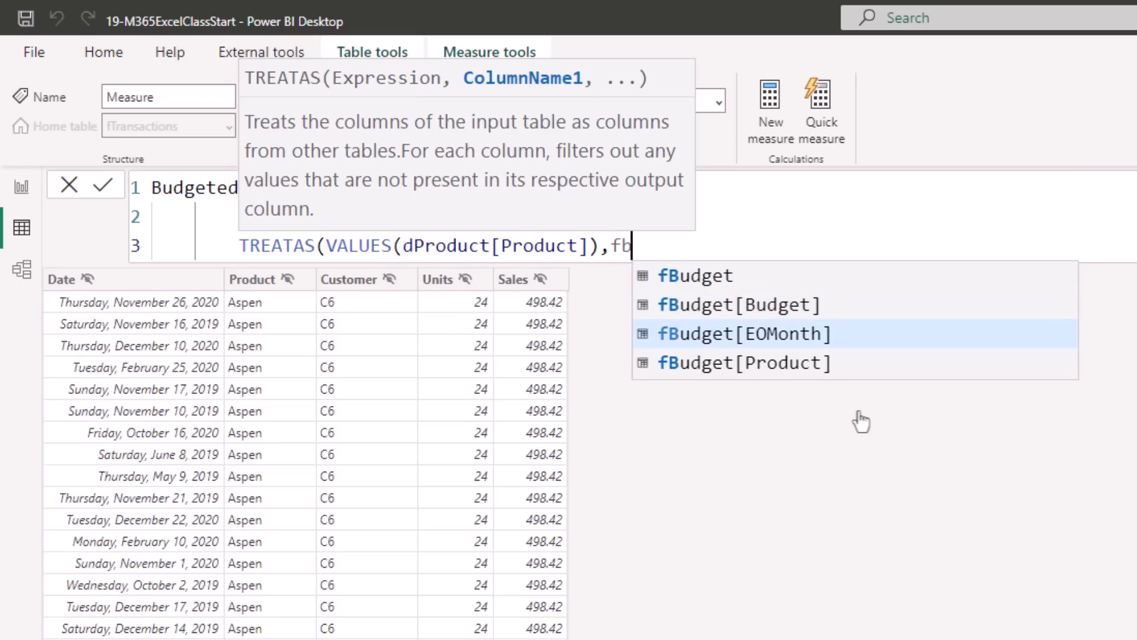
pyautogui.press('Tab')
pyautogui.write(')')
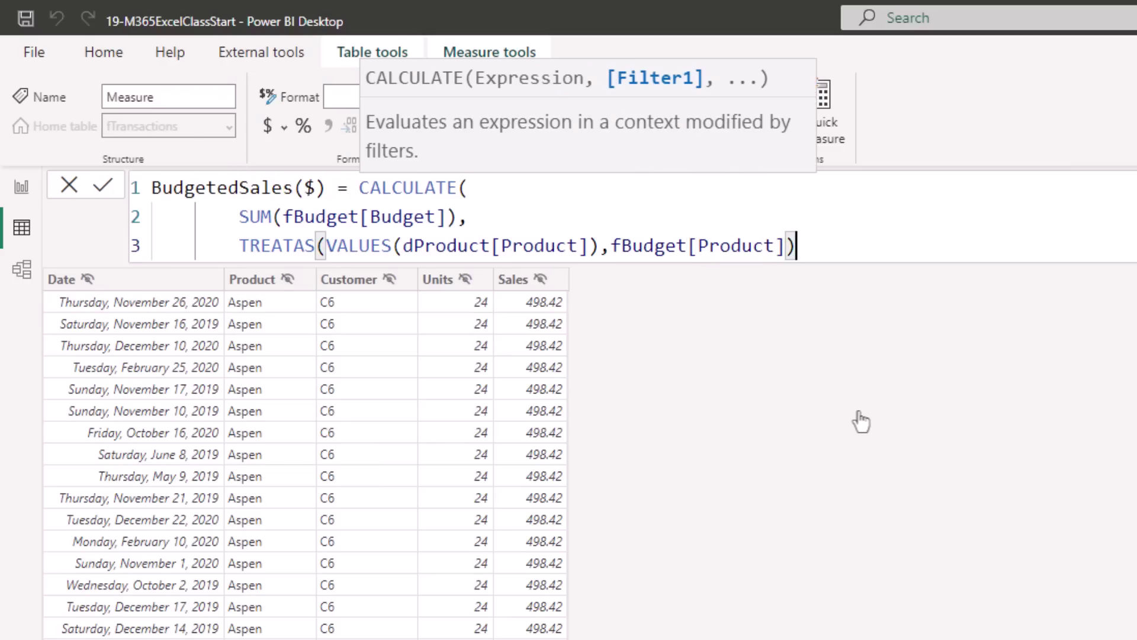
pyautogui.write(',')
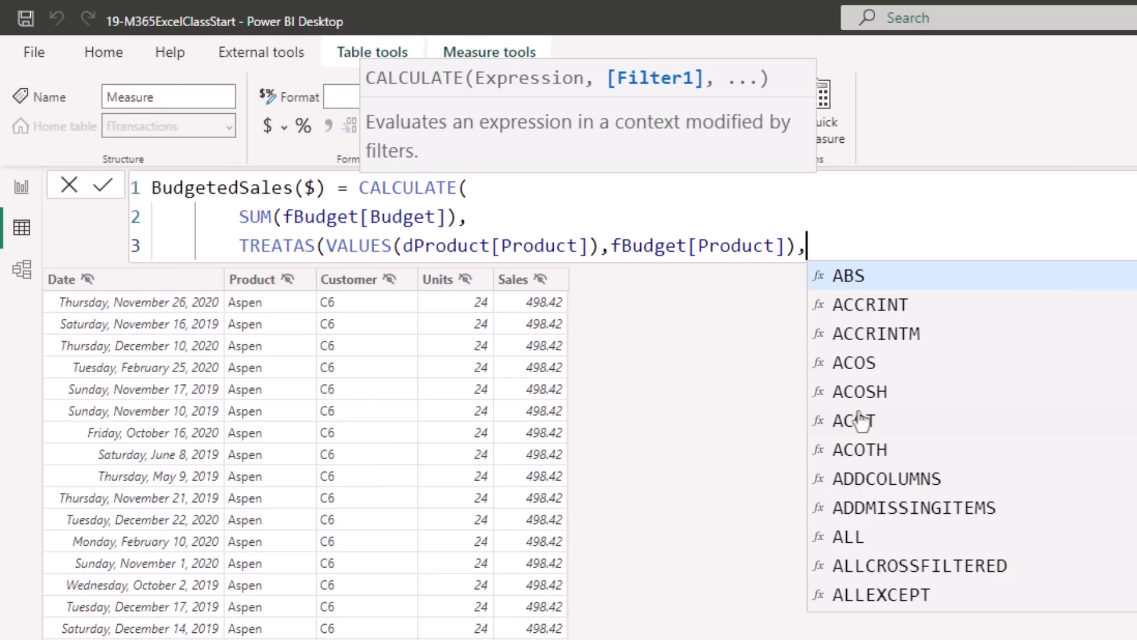
# Add the TREATAS(VALUES(dDate[EOMonth]),fBudget[EOMonth]) filter, commit the measure, and return to the report
pyautogui.hotkey('alt', 'Return')
pyautogui.write('tre')
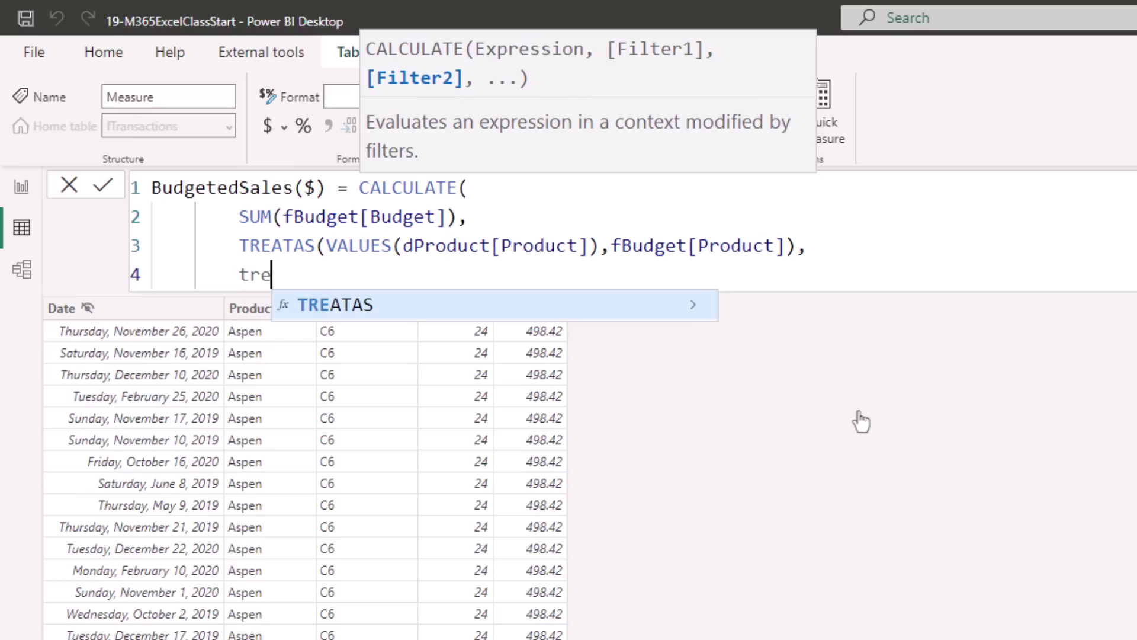
pyautogui.press('Tab')
pyautogui.write('values')
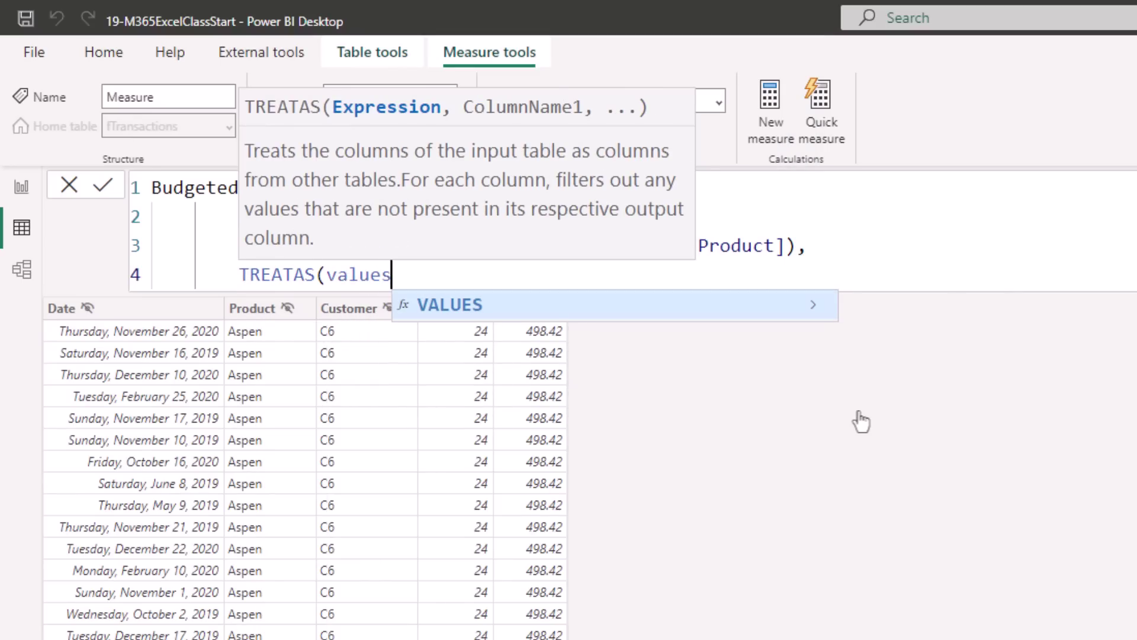
pyautogui.press('Tab')
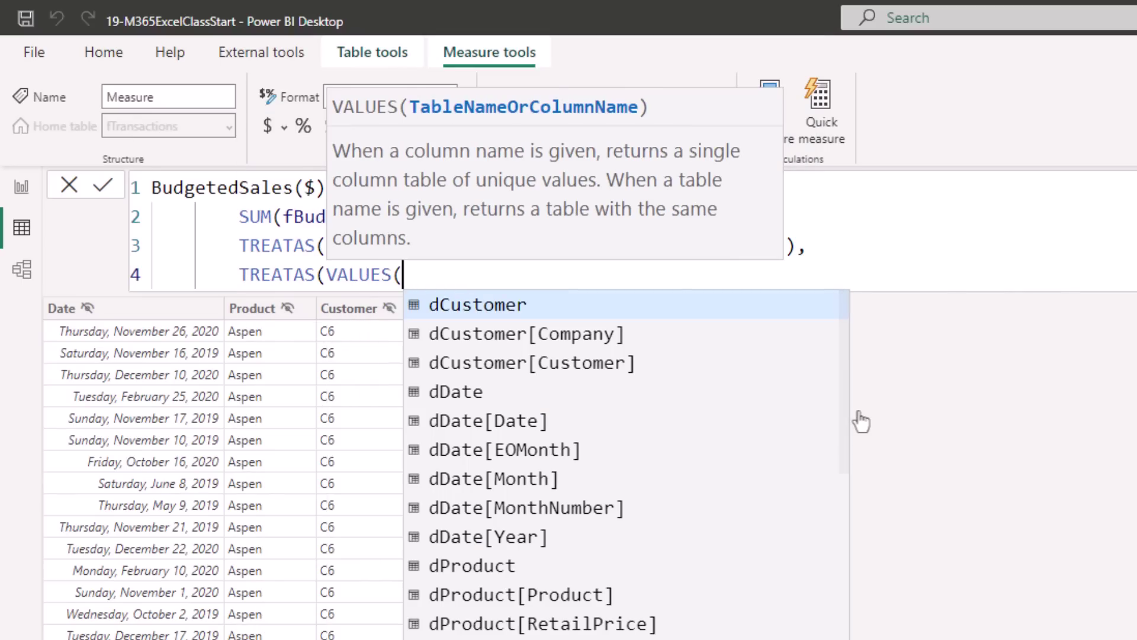
pyautogui.write('dd')
pyautogui.press('Down')
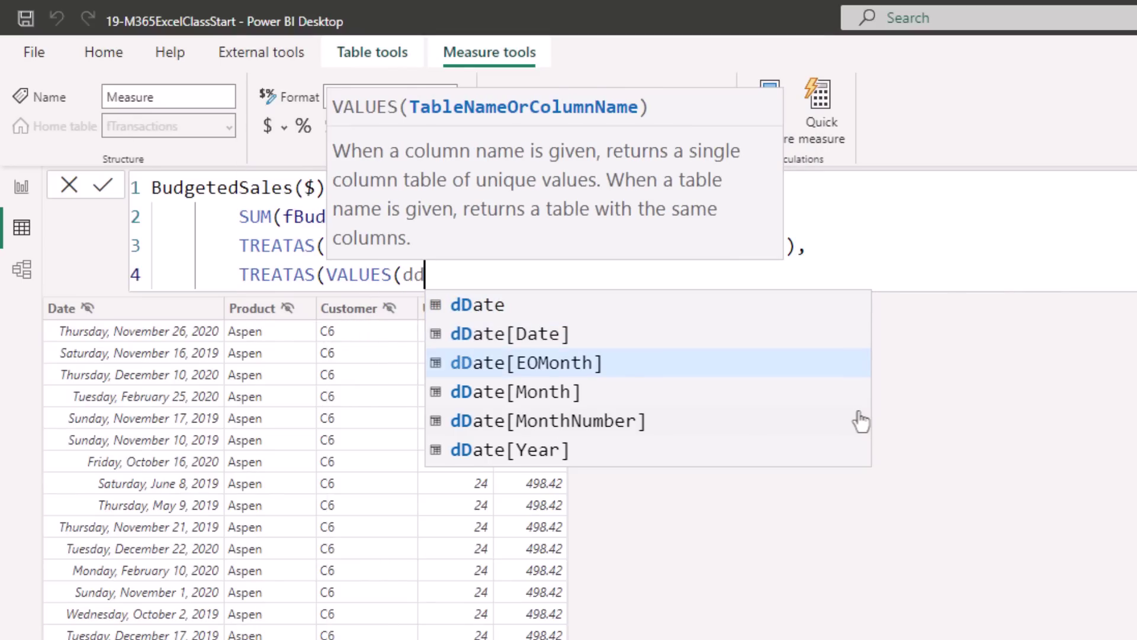
pyautogui.press('Tab')
pyautogui.write(')')
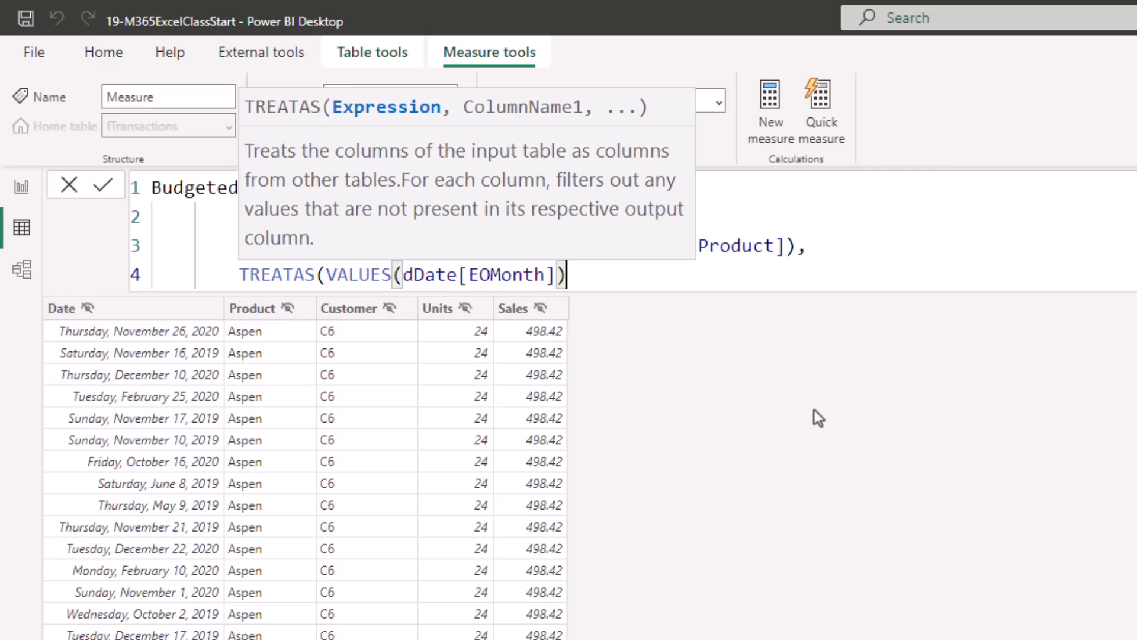
pyautogui.write(',fb')
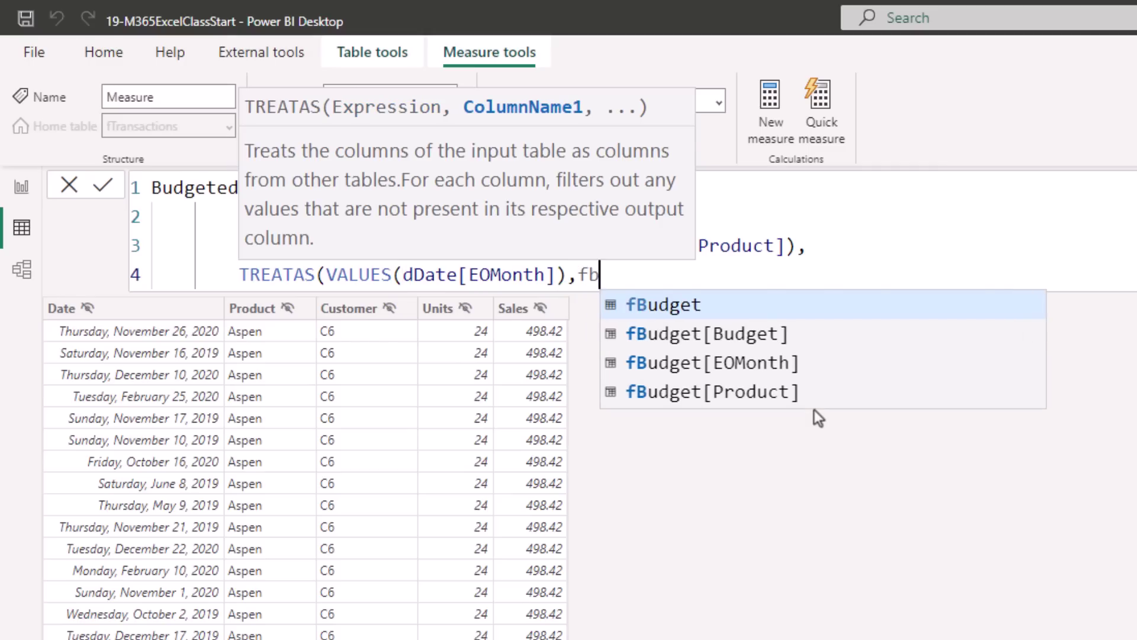
pyautogui.press('Down')
pyautogui.press('Down')
pyautogui.press('Up')
pyautogui.press('Down')
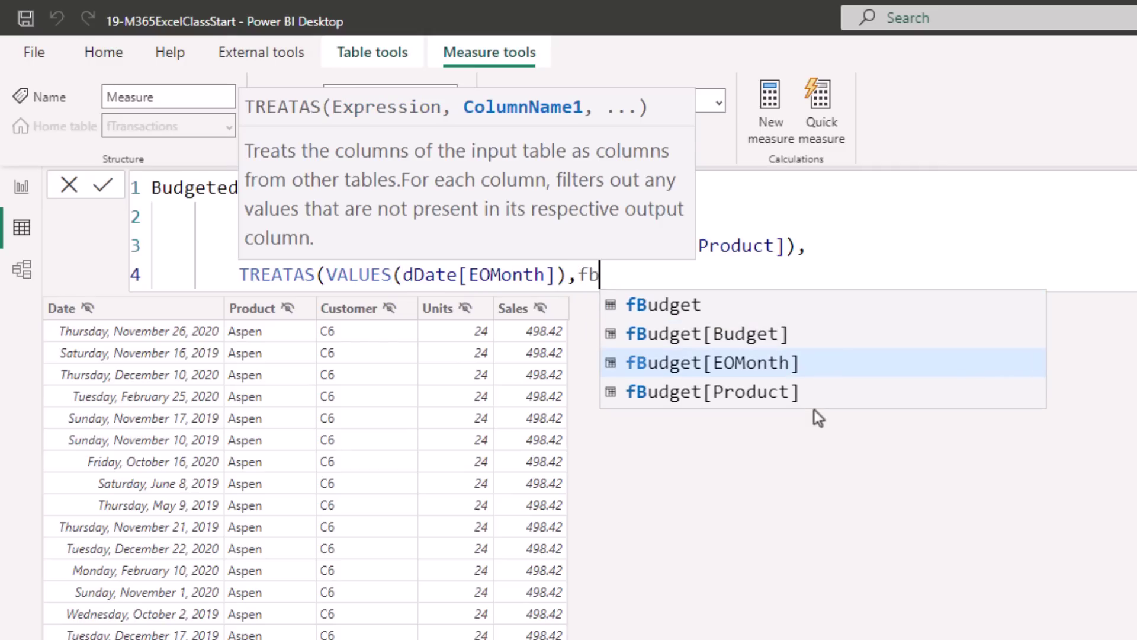
pyautogui.press('Tab')
pyautogui.write(')')
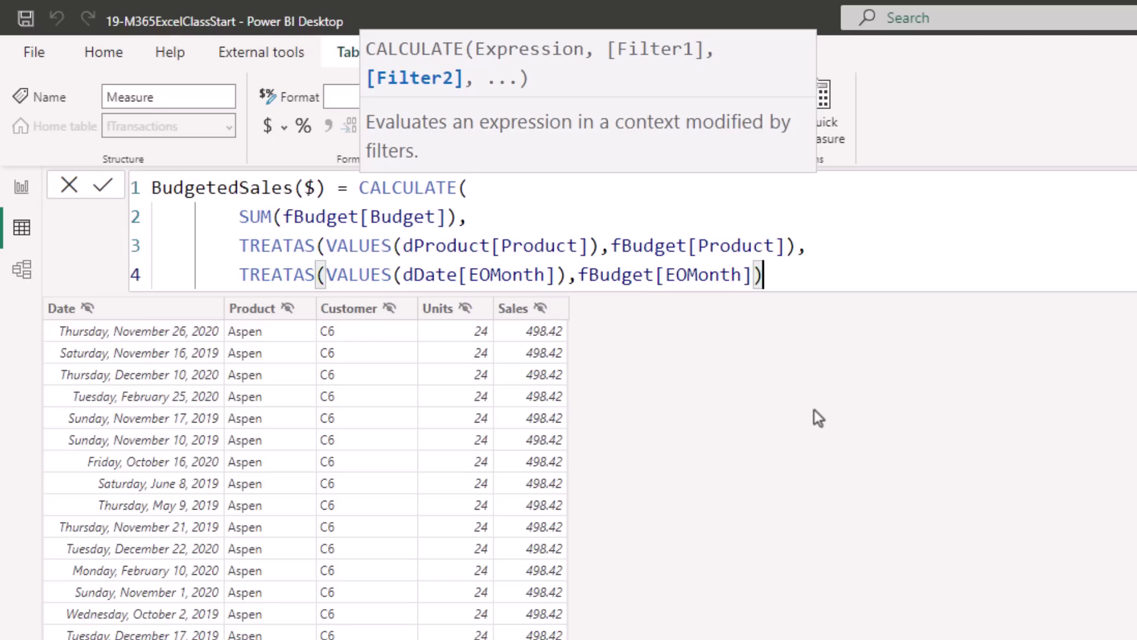
pyautogui.write(')')
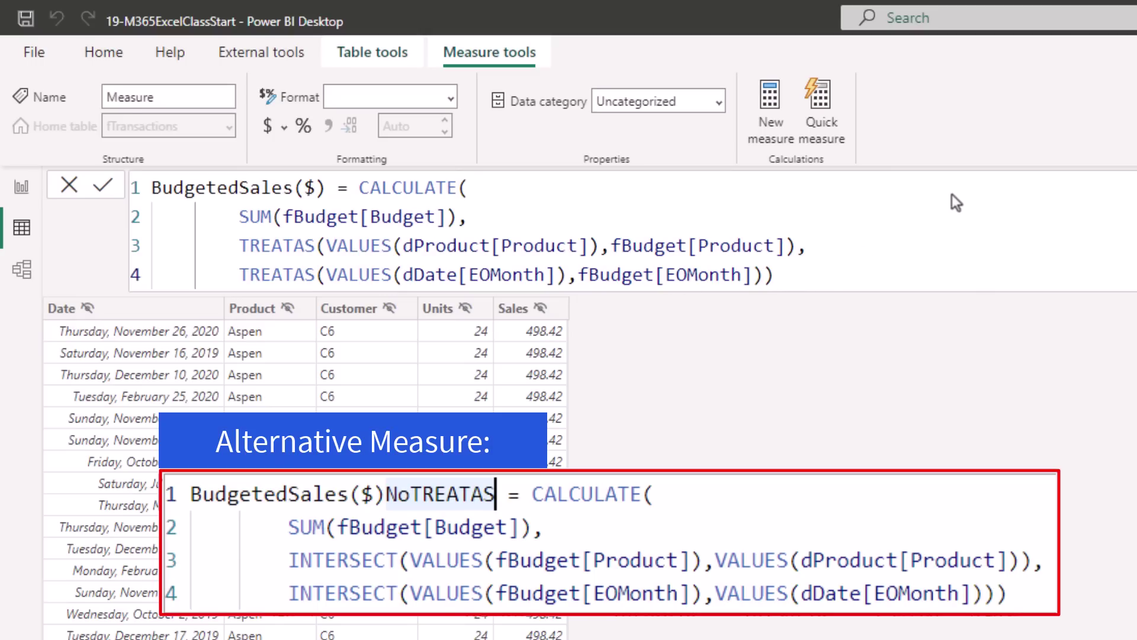
pyautogui.press('Return')
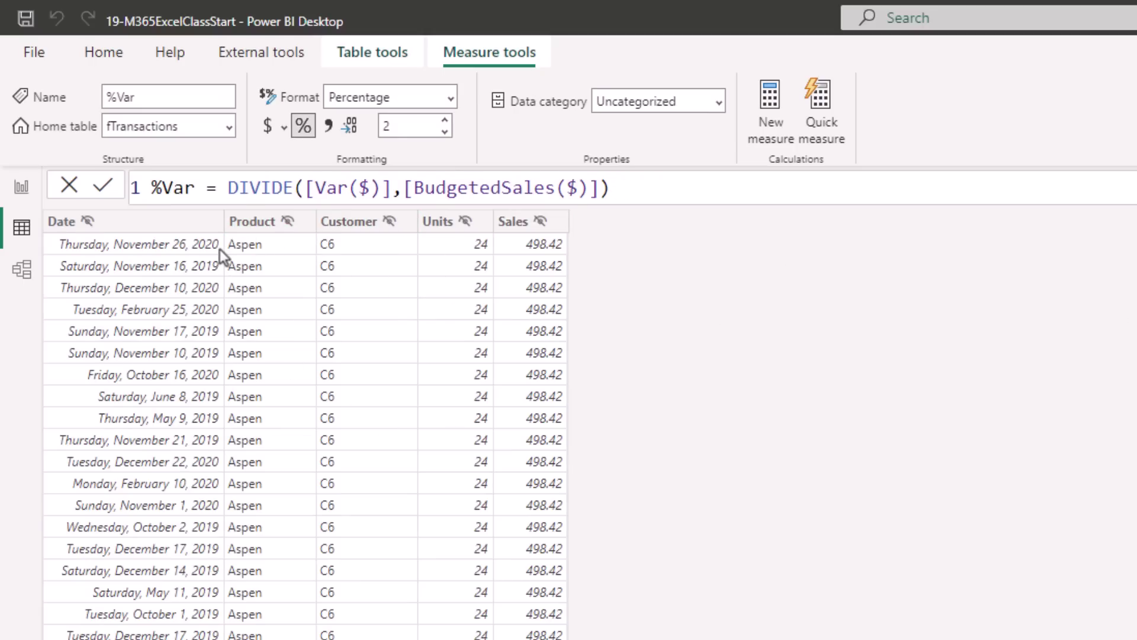
pyautogui.click(21, 187)
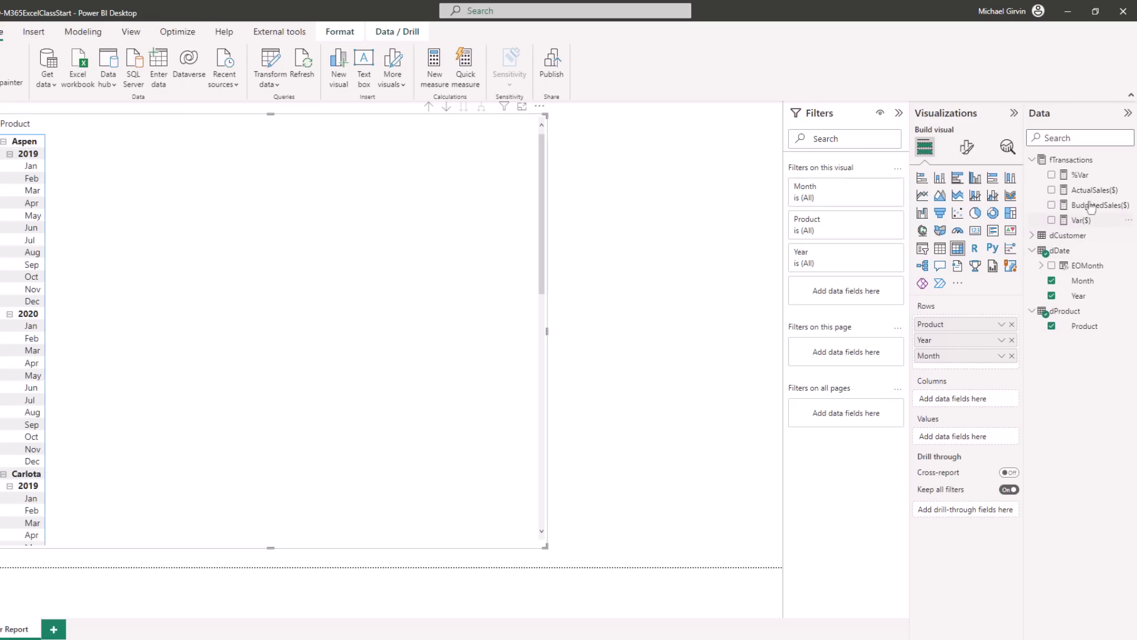
# Add BudgetedSales($), ActualSales($), Var($) and %Var to the matrix Values
pyautogui.click(1052, 205)
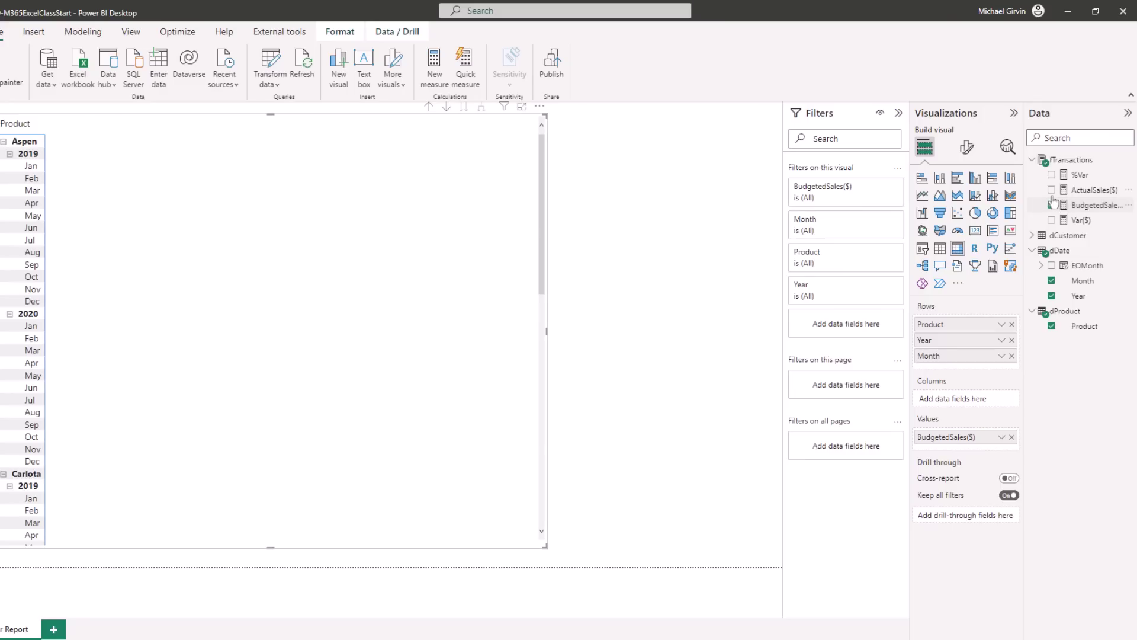
pyautogui.click(1052, 190)
pyautogui.click(1052, 220)
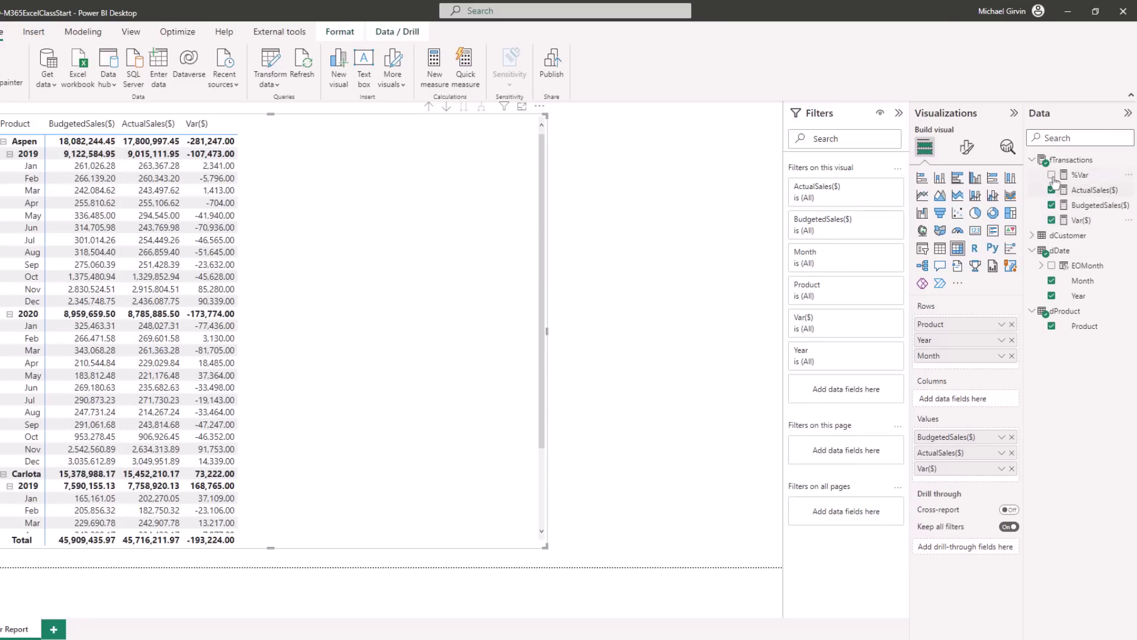
pyautogui.click(1052, 174)
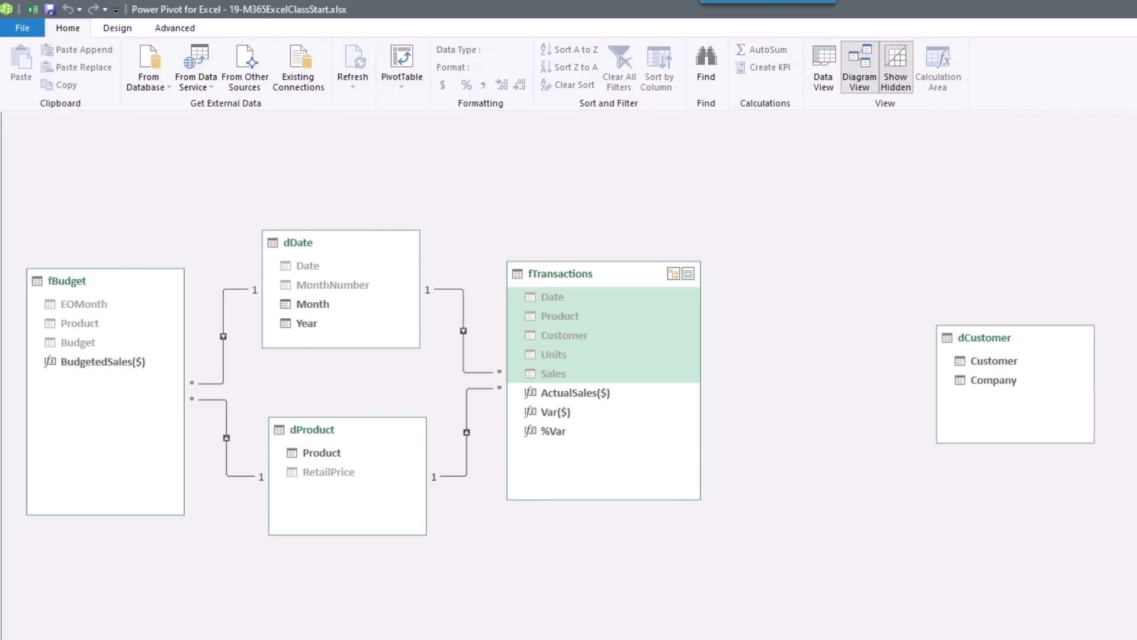
# Back in Excel, inspect the Actual Sales, Variance and % Variance formulas in E4, F4 and G4
pyautogui.click(528, 630)
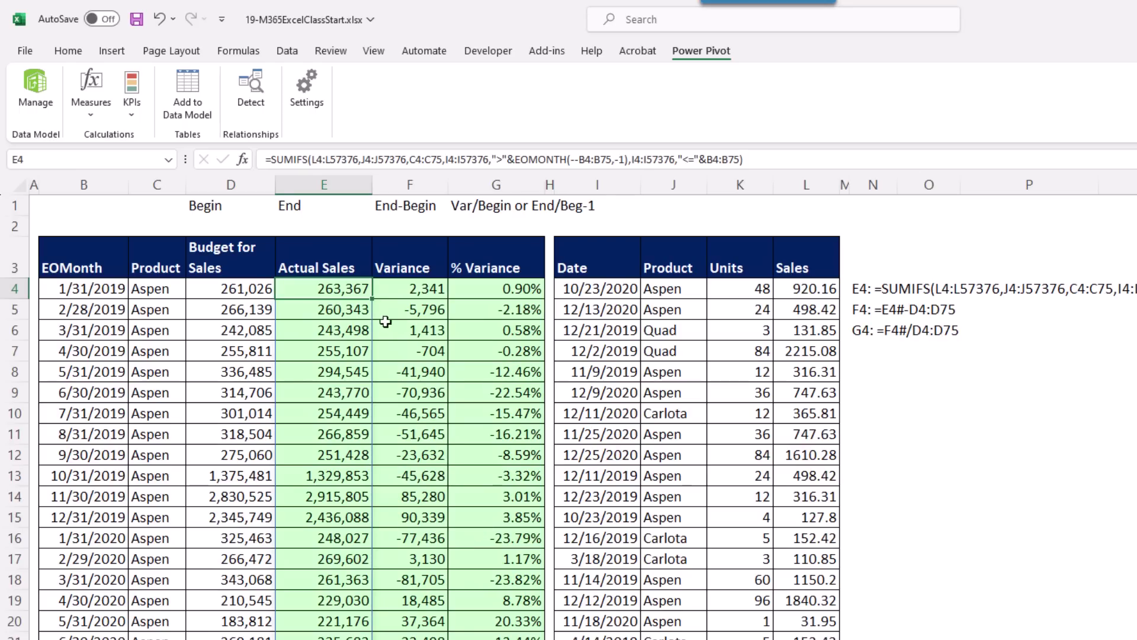
pyautogui.doubleClick(339, 290)
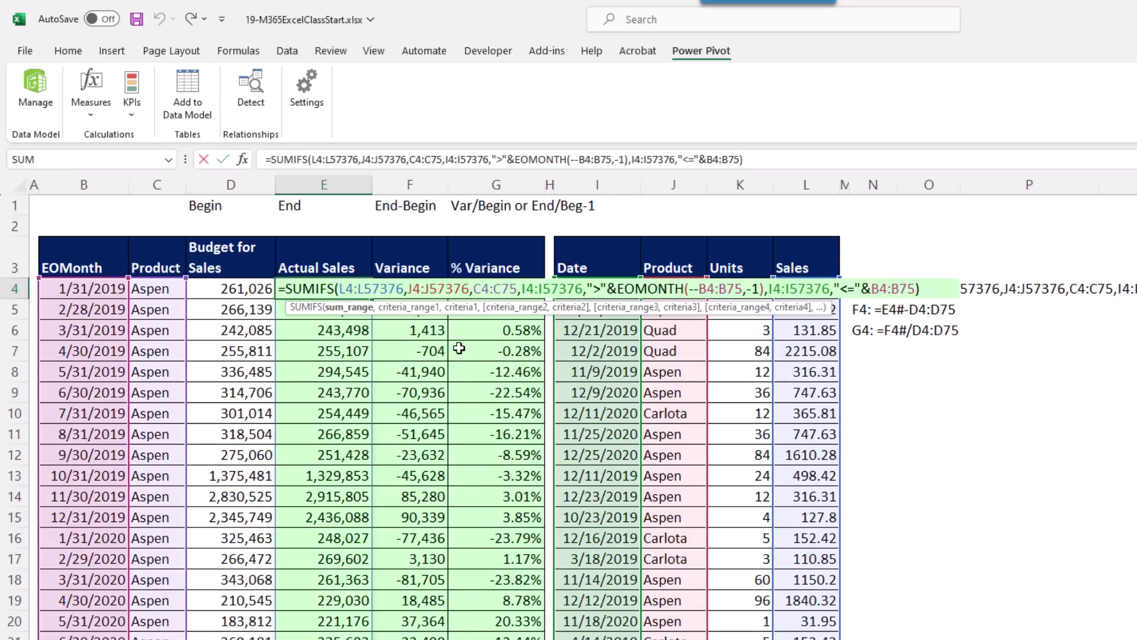
pyautogui.press('Escape')
pyautogui.click(407, 290)
pyautogui.doubleClick(406, 291)
pyautogui.press('Escape')
pyautogui.click(492, 291)
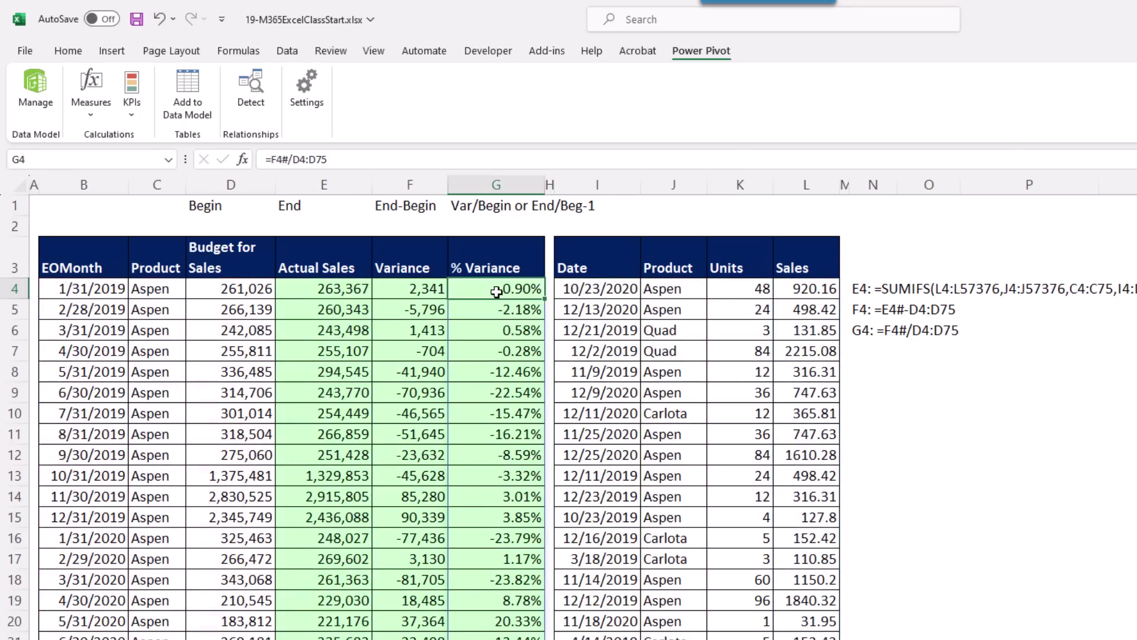
pyautogui.doubleClick(495, 290)
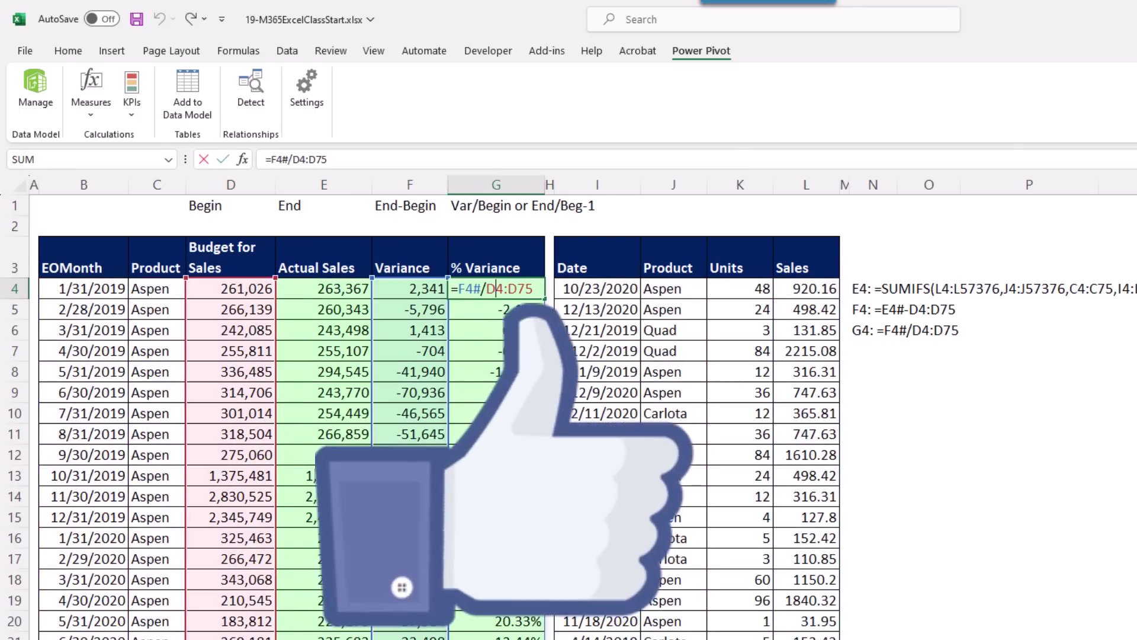